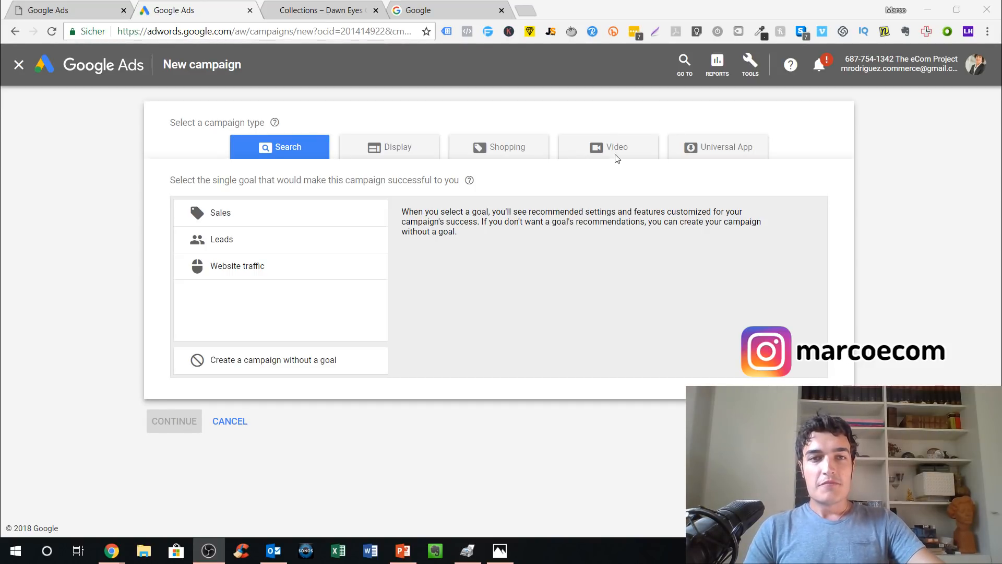
- Examine the product collections listed on the Dawn Eyes Cosmetics website
left_click(351, 11)
scroll(480, 175, "down", 6)
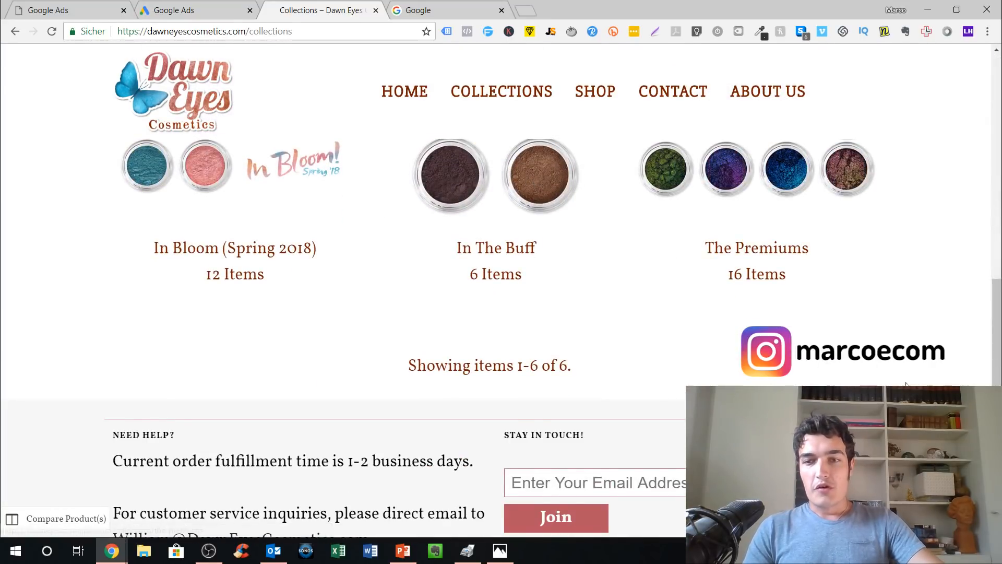
scroll(920, 365, "down", 4)
scroll(830, 362, "up", 10)
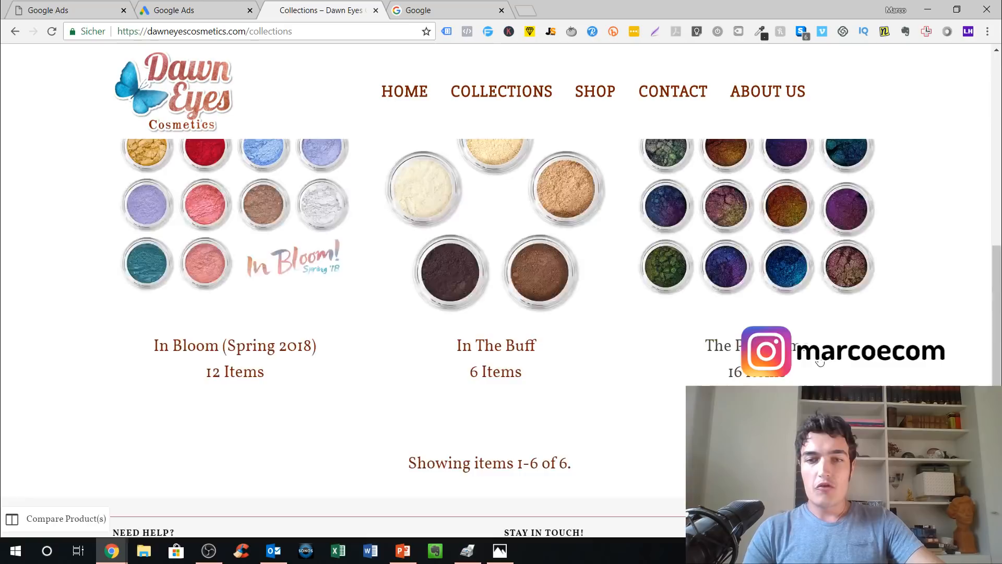
scroll(519, 336, "down", 5)
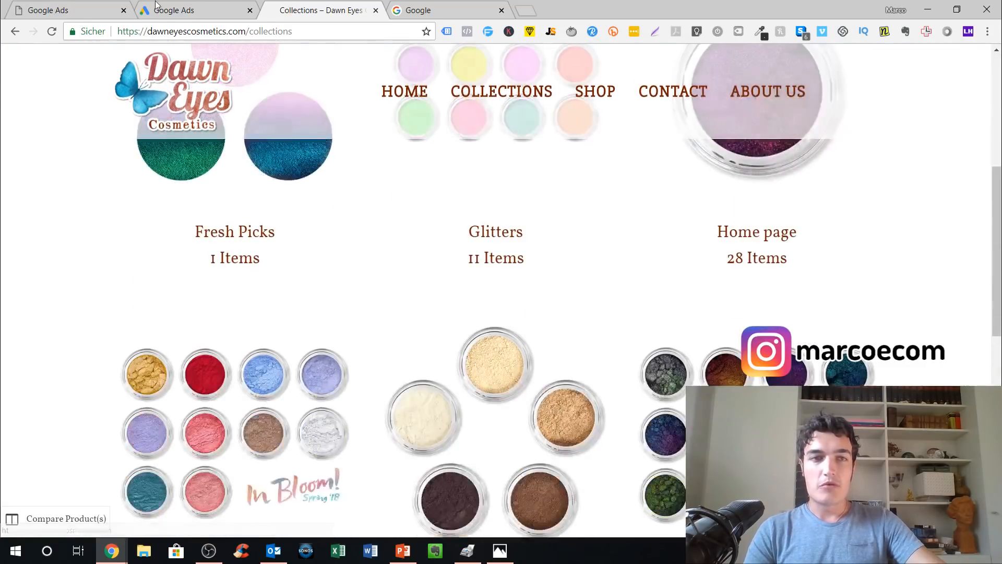
scroll(223, 414, "down", 8)
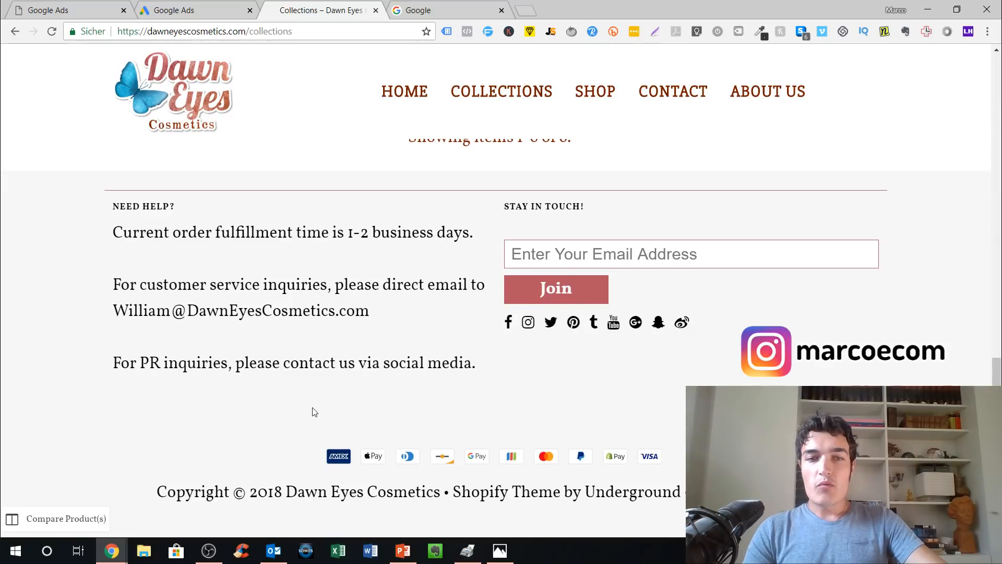
scroll(313, 412, "up", 13)
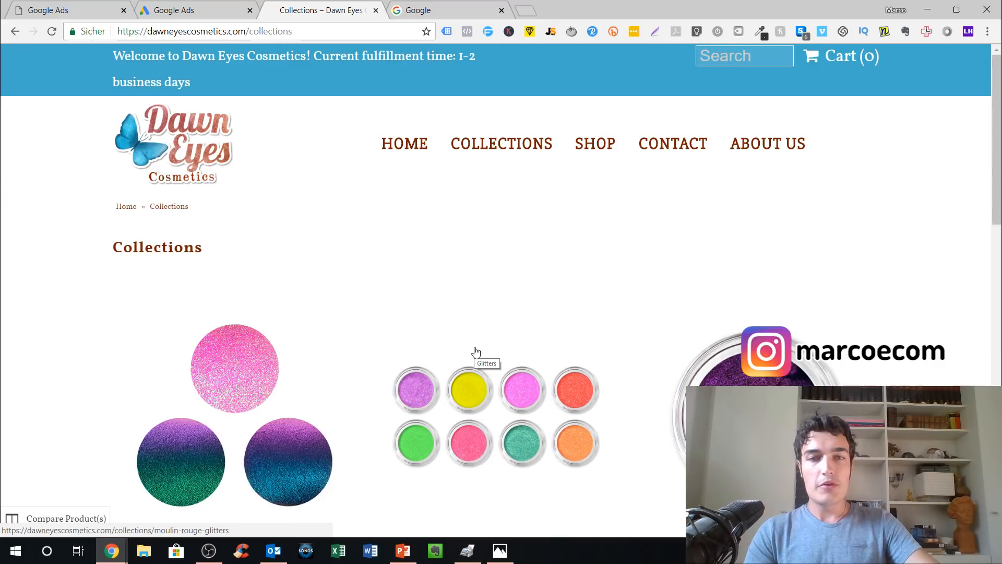
scroll(473, 342, "down", 6)
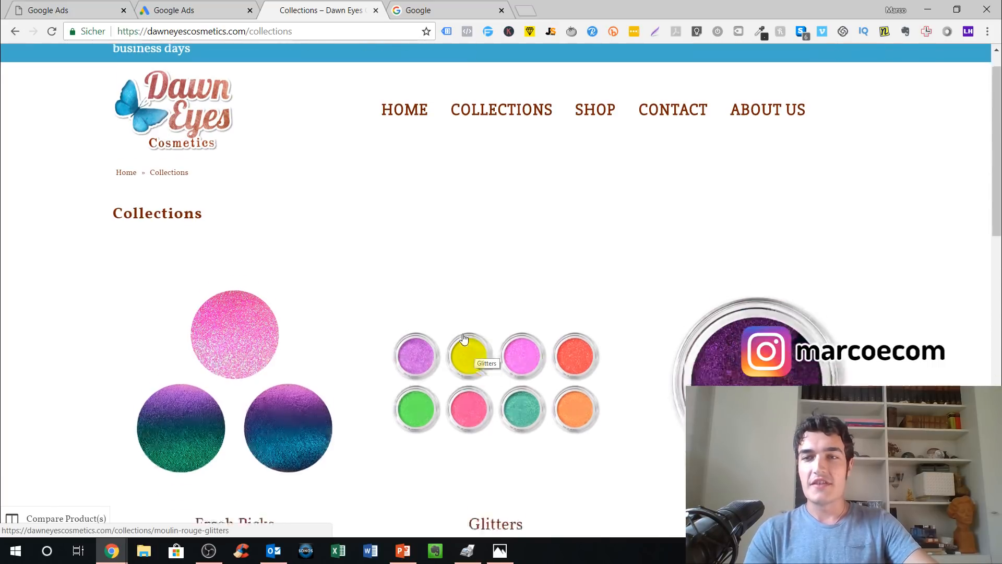
scroll(486, 334, "down", 4)
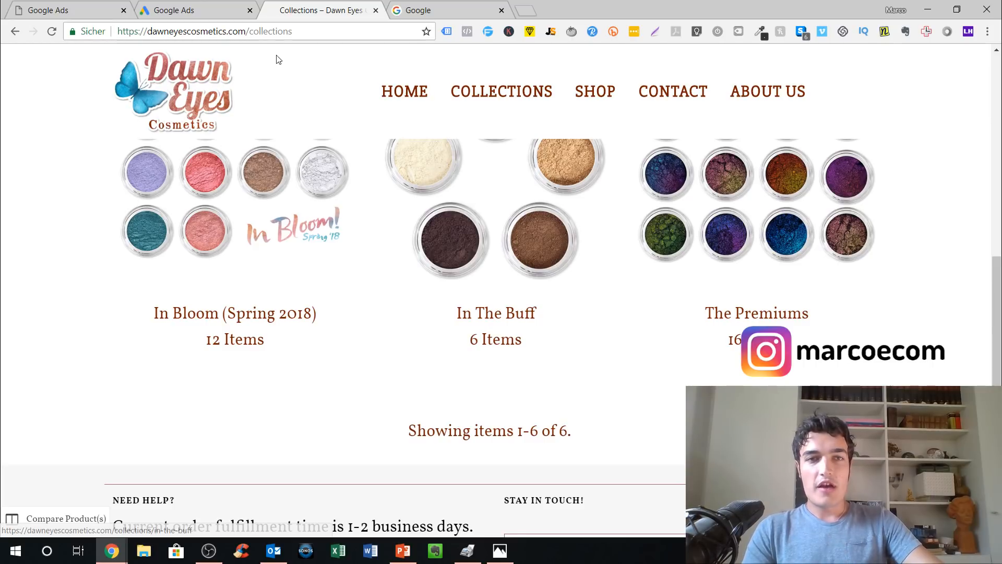
- Copy the store's domain name "dawneyescosmetics" from its web address and search Google for it
left_click_drag(227, 31, 152, 36)
key("ctrl+c")
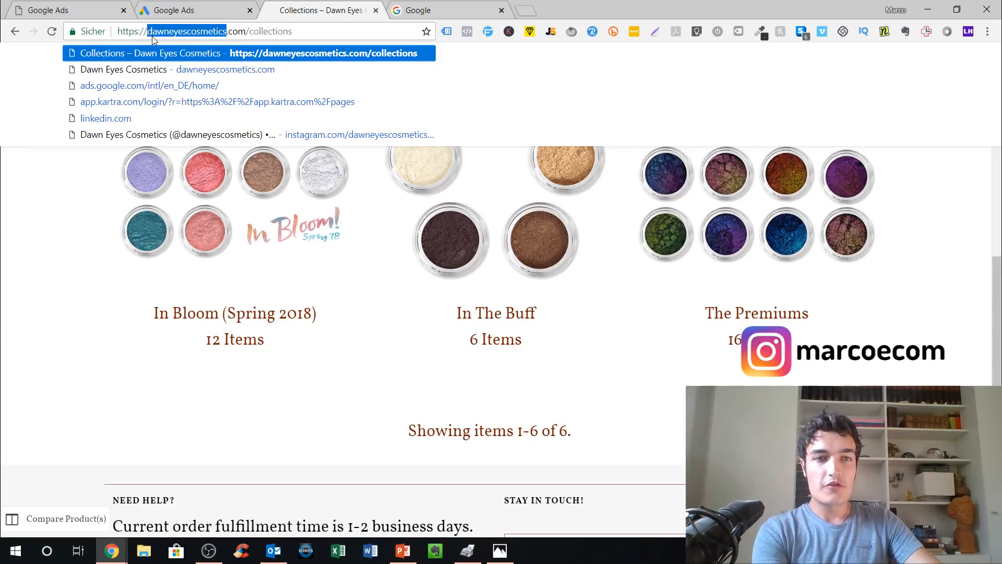
left_click(78, 294)
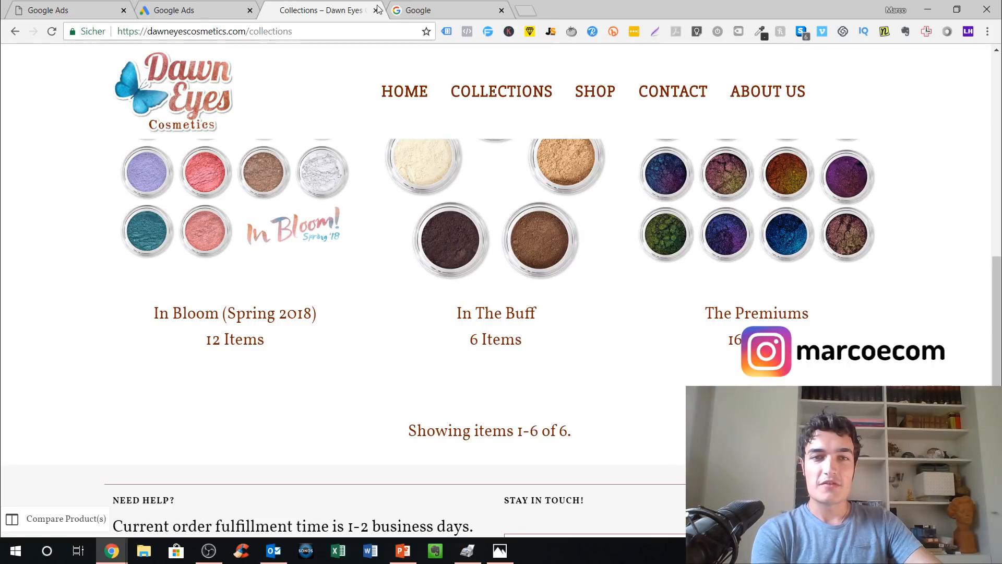
left_click(412, 10)
key("ctrl+v")
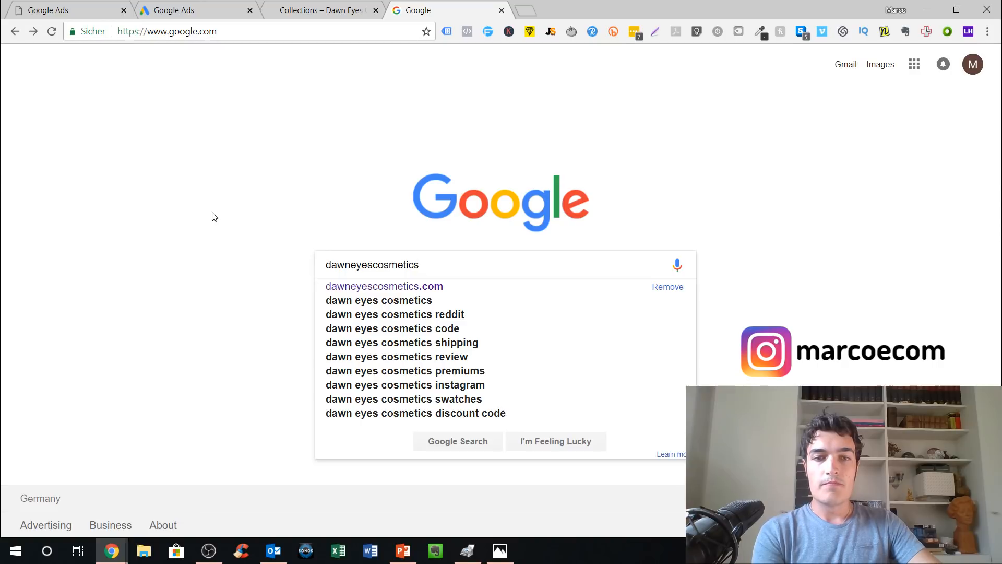
key("Return")
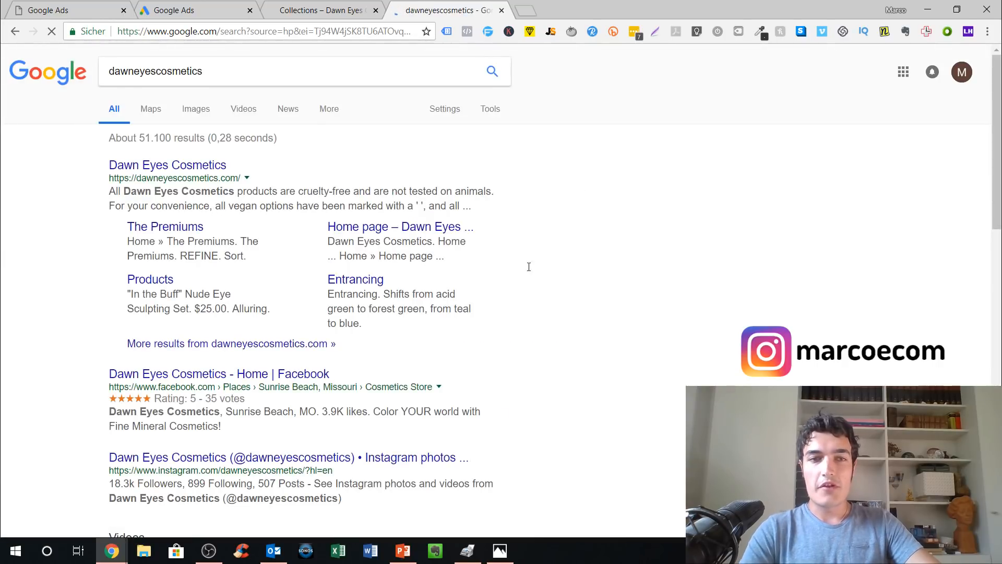
- Review the first search results for the brand, highlighting the follower count in its Instagram result
scroll(543, 258, "down", 3)
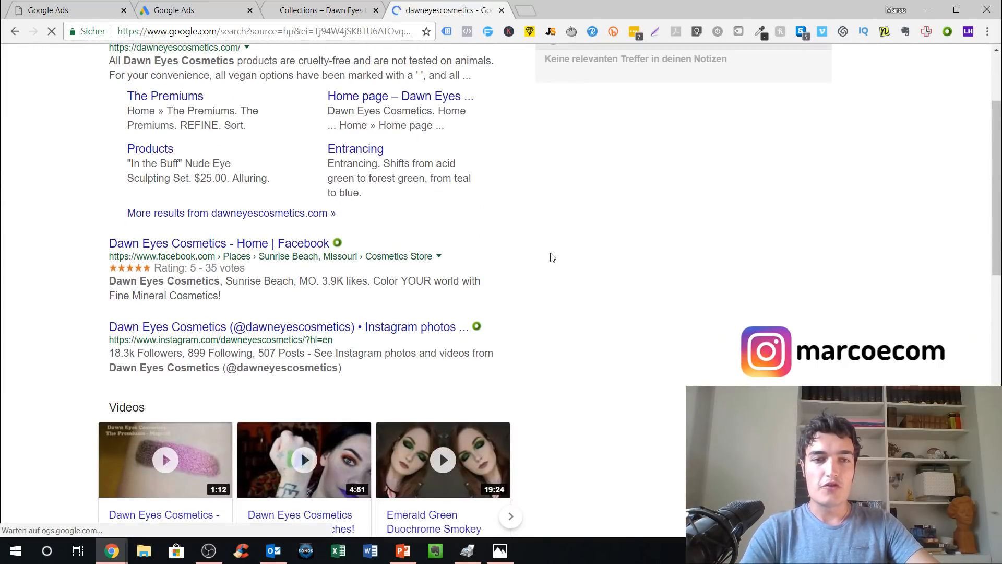
scroll(550, 253, "up", 3)
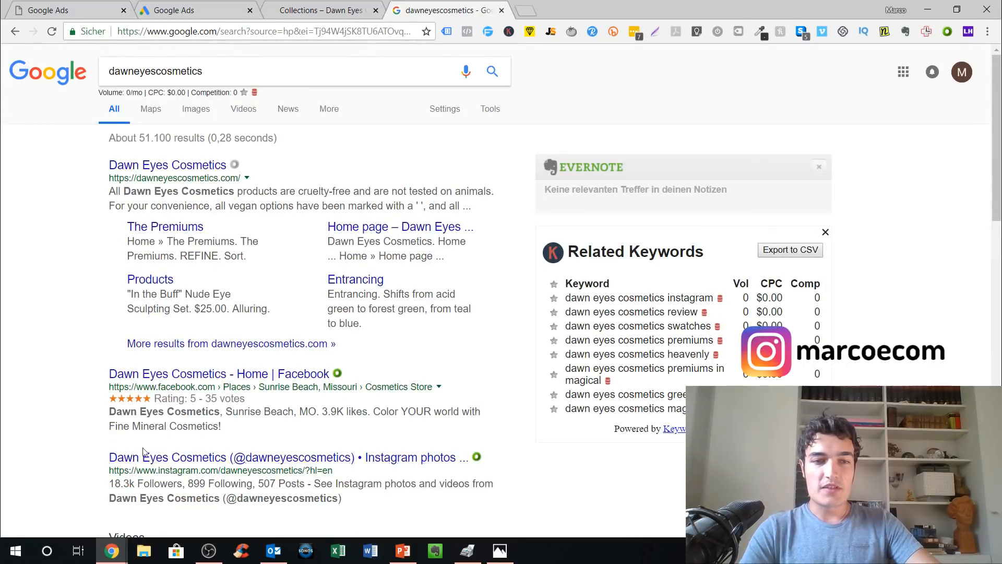
left_click_drag(109, 483, 134, 489)
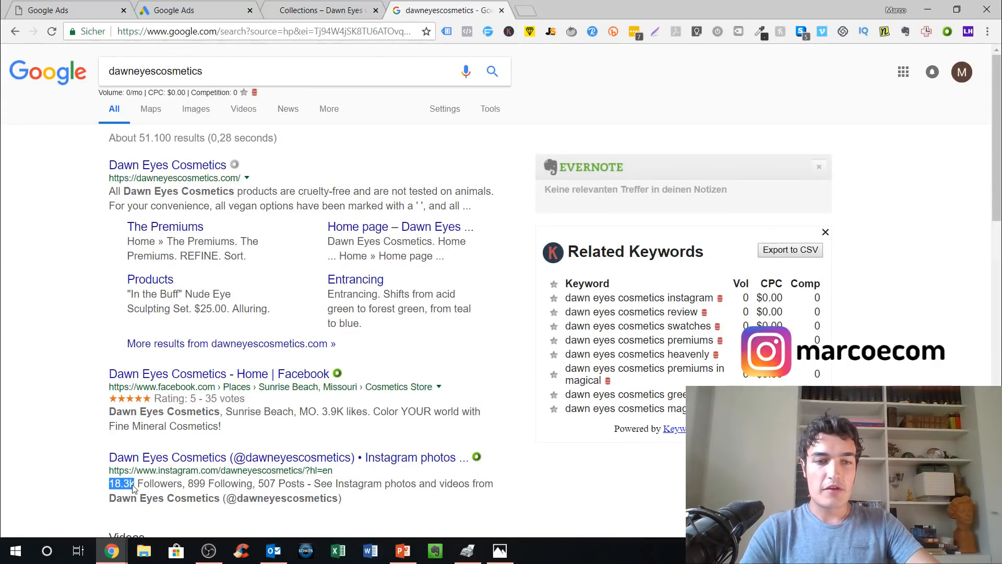
left_click(91, 241)
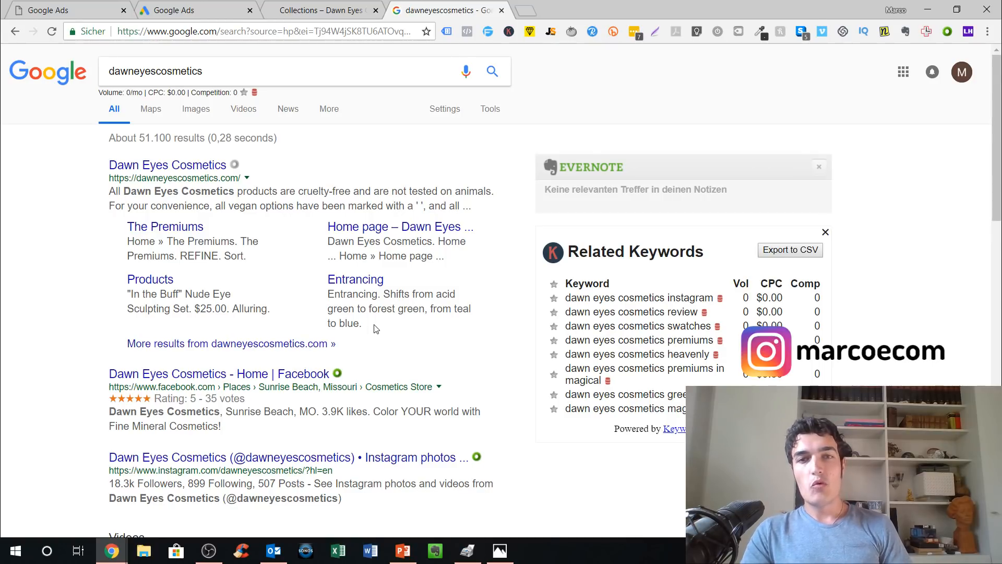
- Examine the full results page for the brand, including videos, press articles, images, related searches and the Instagram follower count
scroll(228, 394, "down", 10)
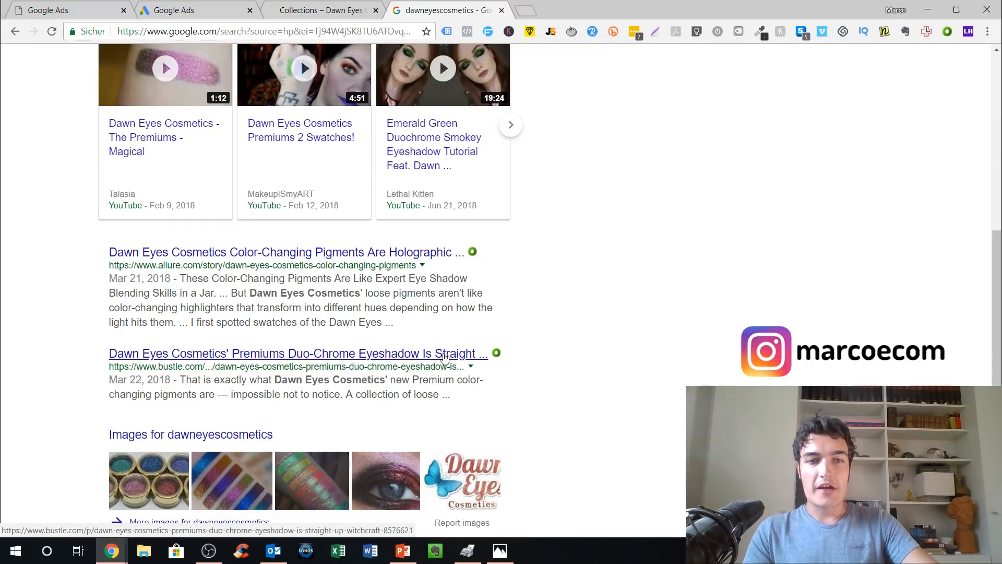
scroll(407, 344, "down", 7)
scroll(407, 344, "up", 3)
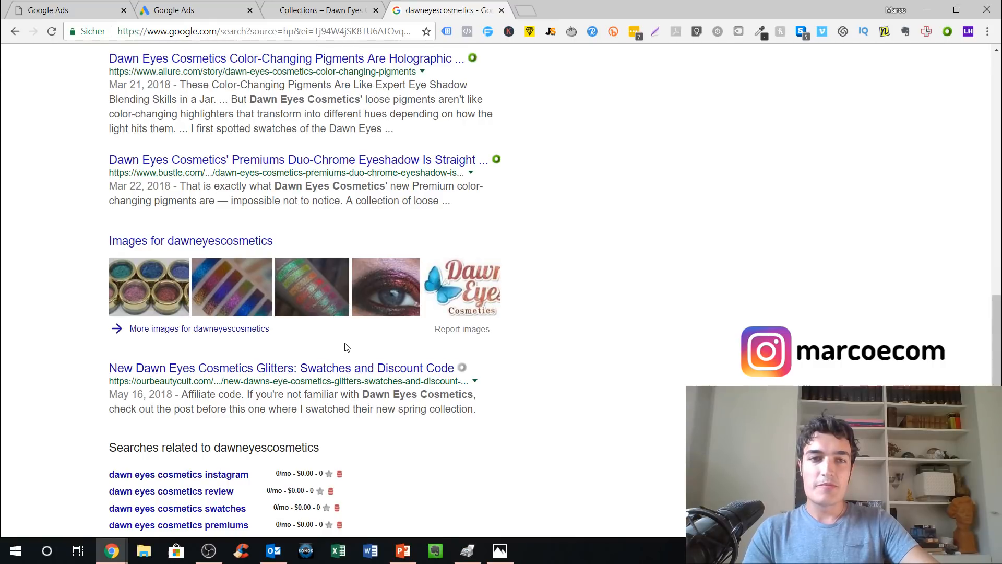
scroll(349, 347, "up", 12)
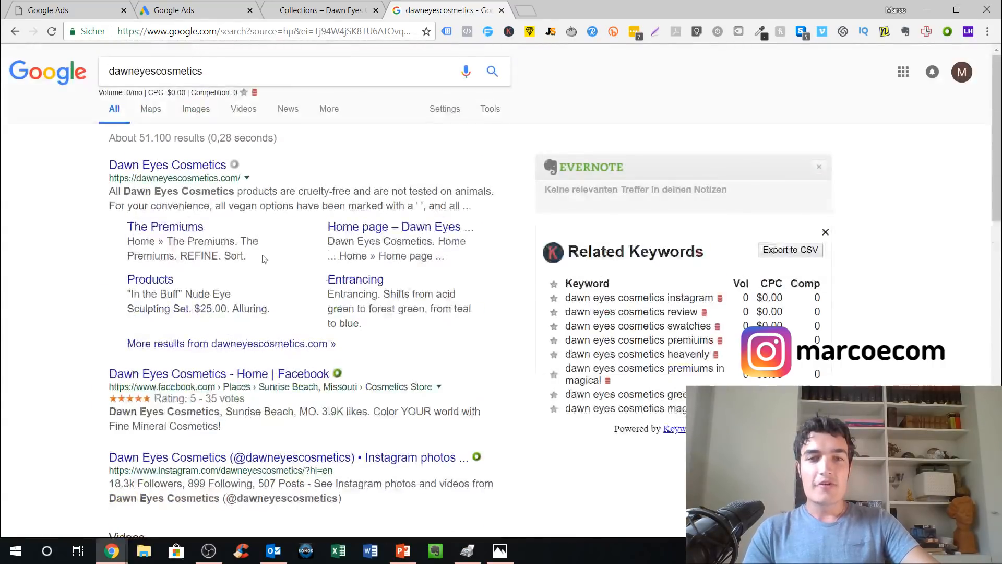
scroll(220, 269, "down", 9)
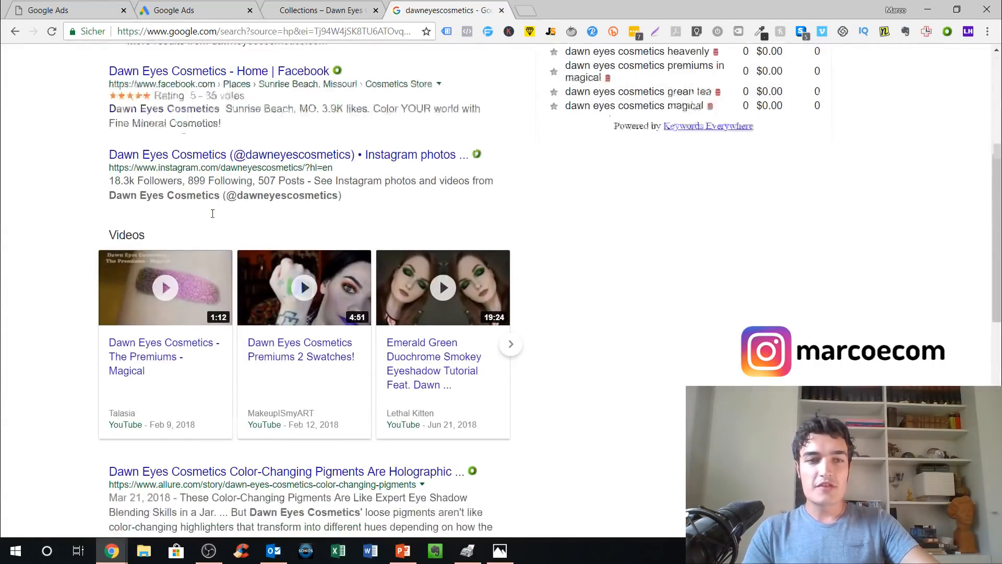
scroll(134, 199, "down", 4)
scroll(157, 186, "up", 11)
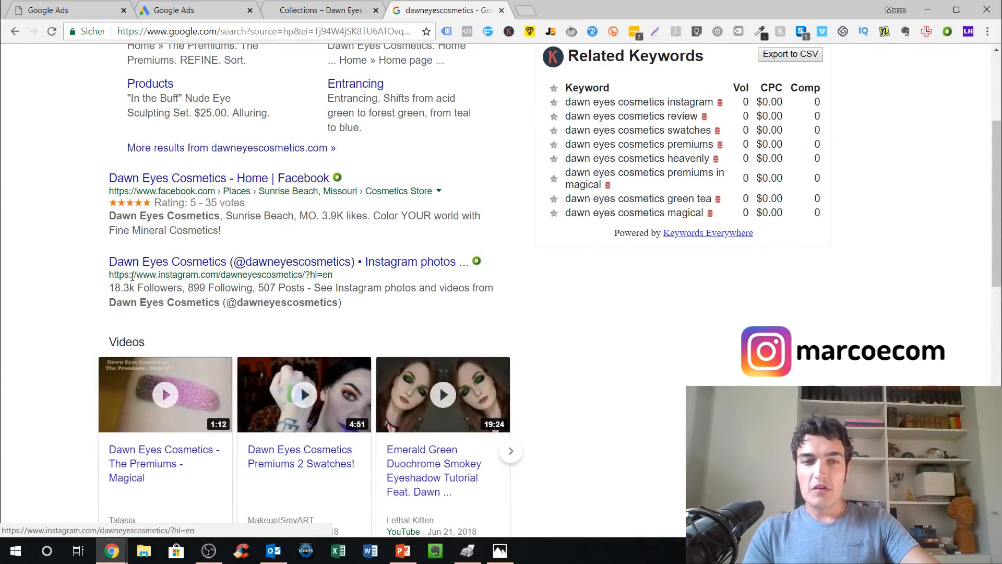
left_click_drag(109, 288, 134, 287)
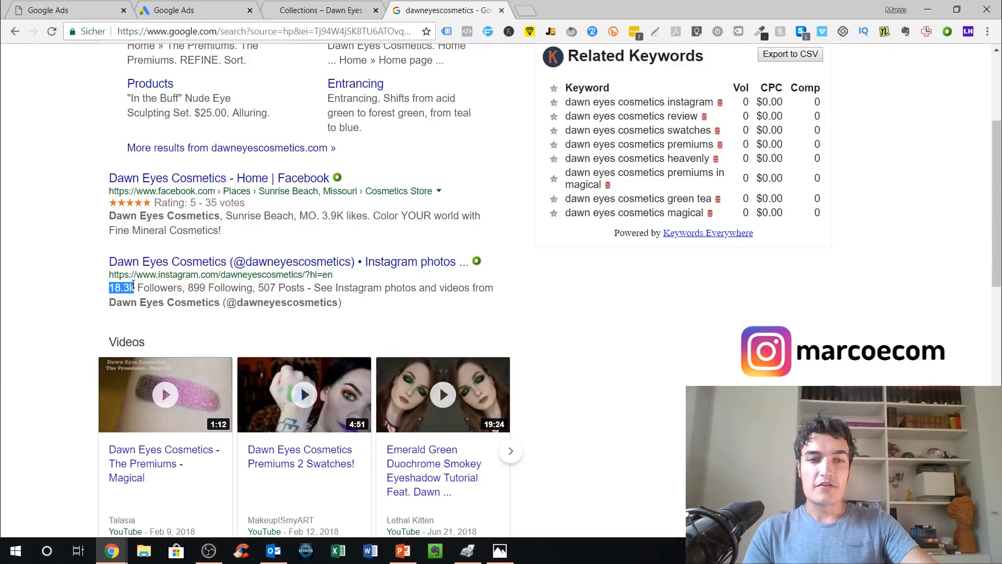
scroll(135, 287, "up", 4)
left_click(91, 244)
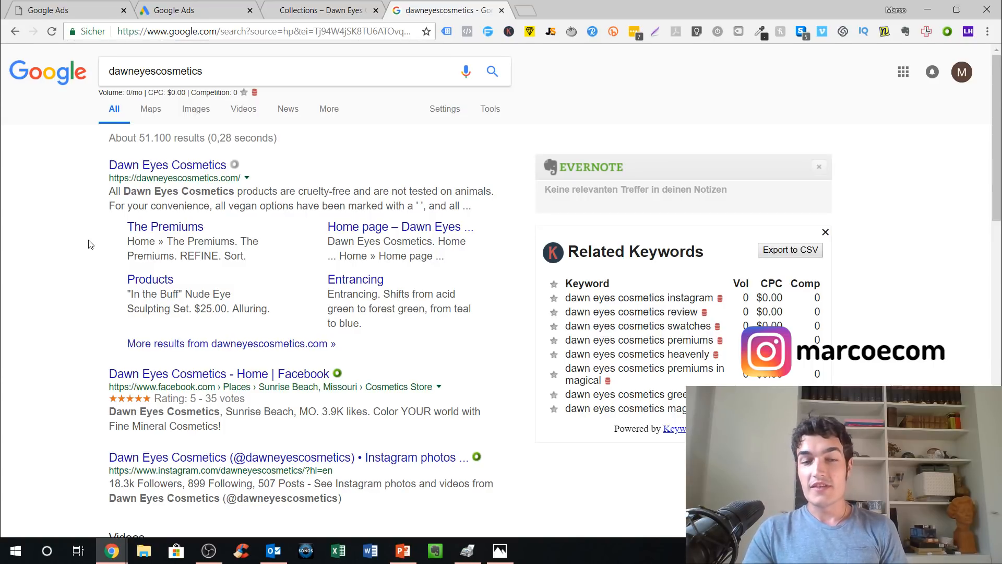
scroll(110, 269, "down", 7)
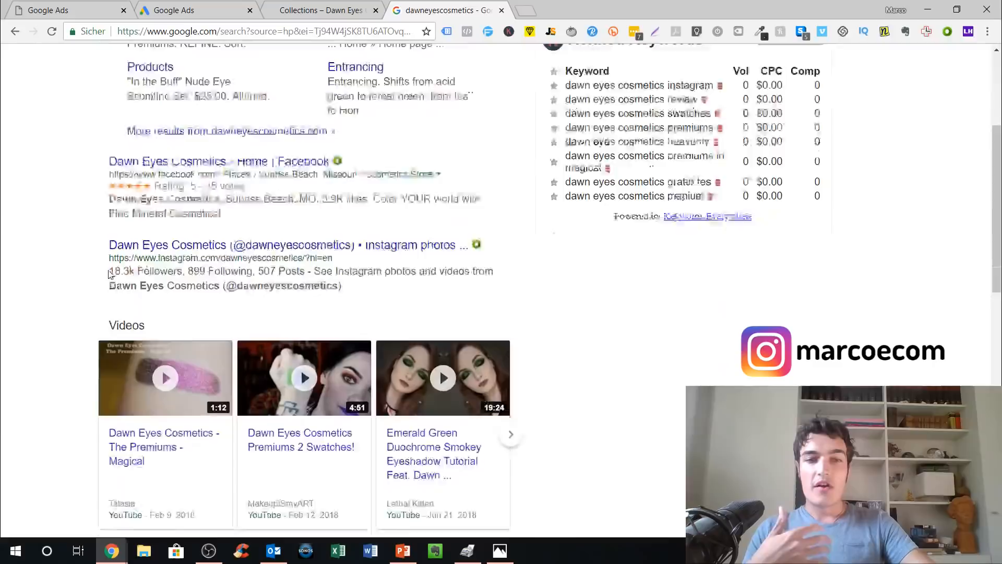
scroll(110, 271, "down", 4)
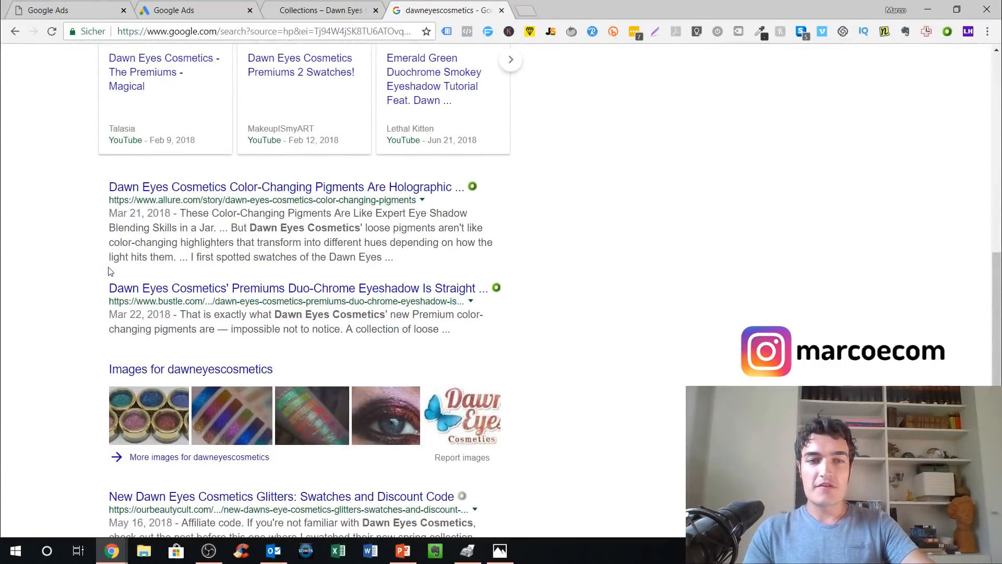
scroll(110, 272, "up", 5)
scroll(110, 271, "up", 6)
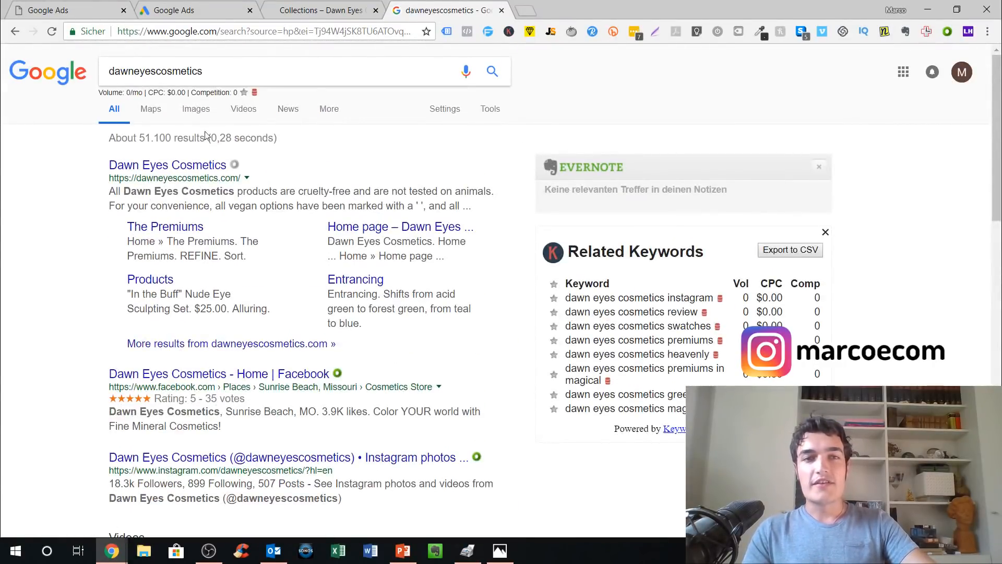
- Return to the new Google Ads campaign, choose the Search campaign type and create the campaign without a goal
left_click(202, 8)
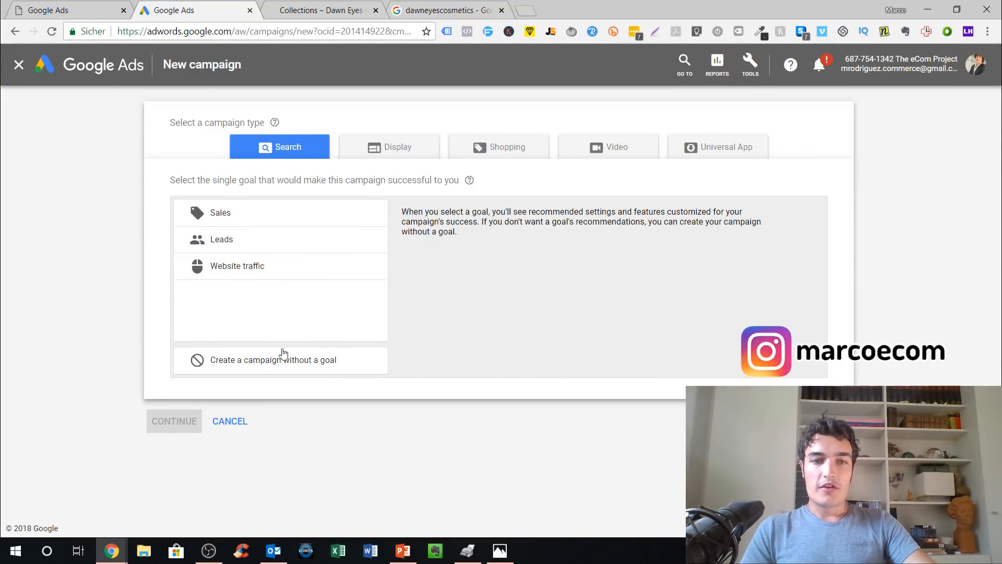
left_click(254, 144)
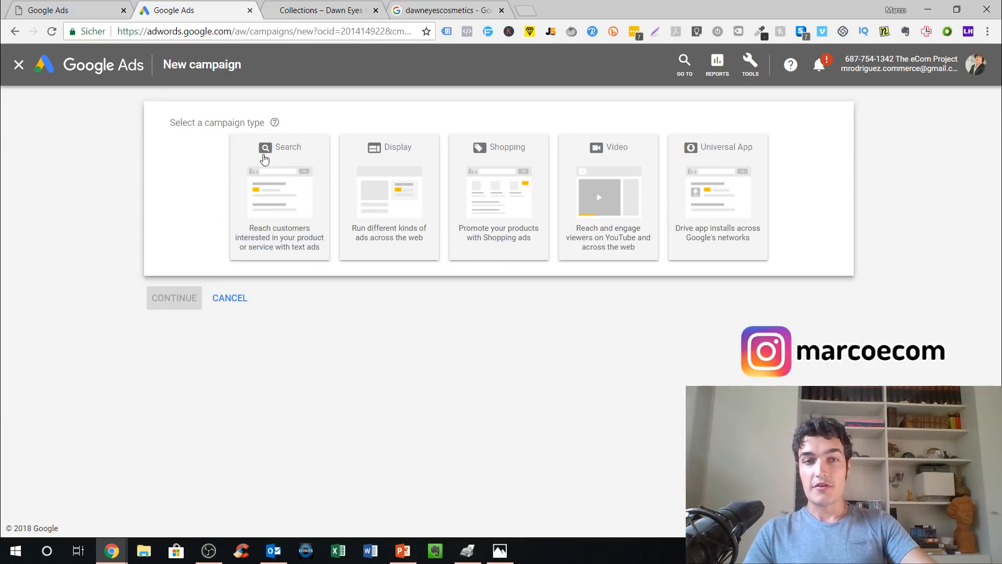
left_click(264, 157)
left_click(261, 361)
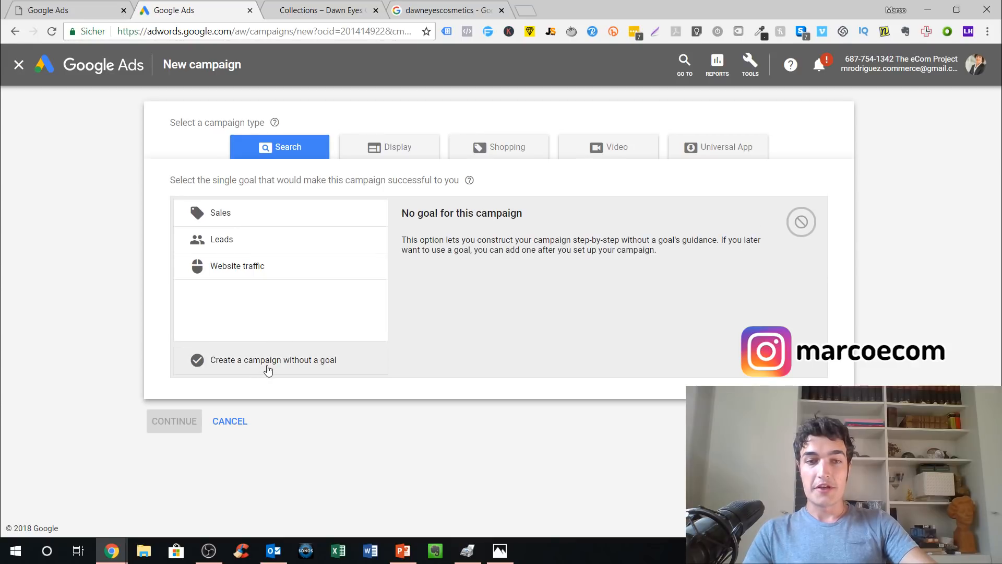
scroll(268, 370, "down", 2)
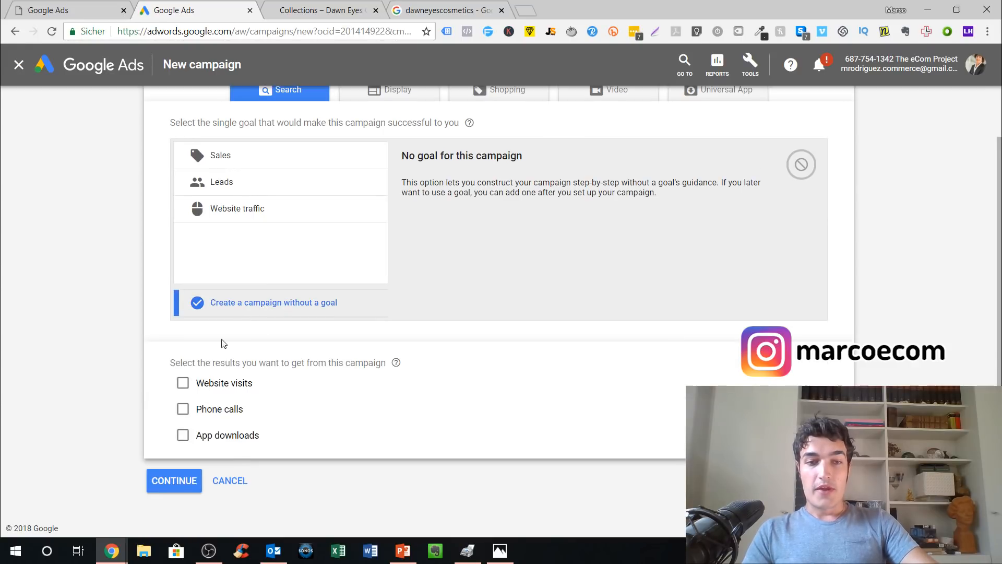
left_click(331, 219)
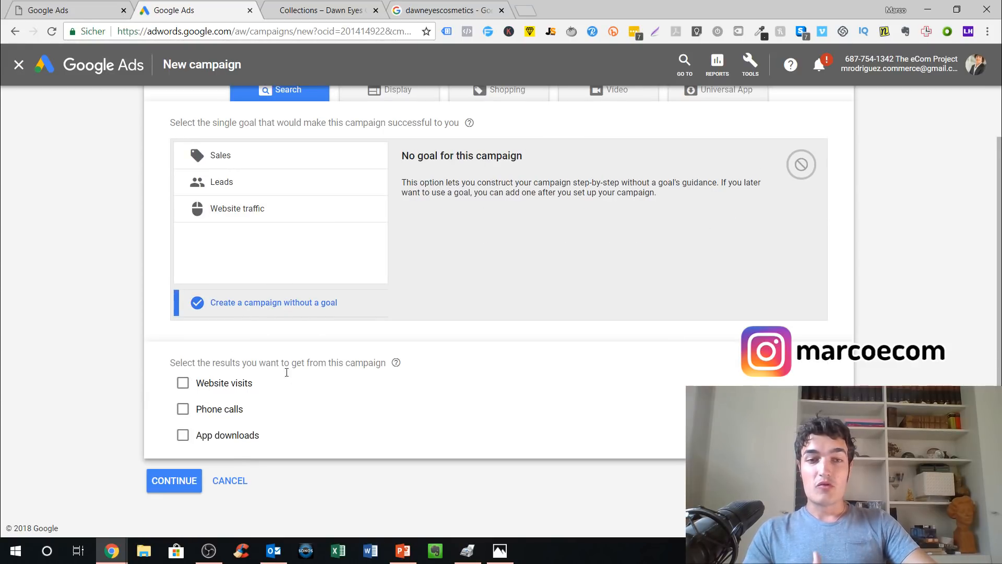
left_click(200, 385)
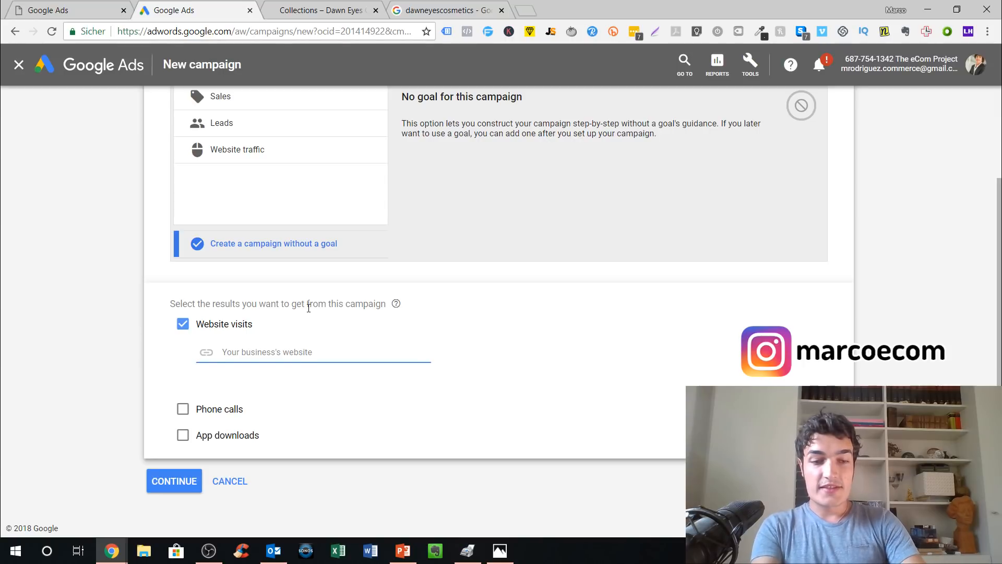
type("www.eco")
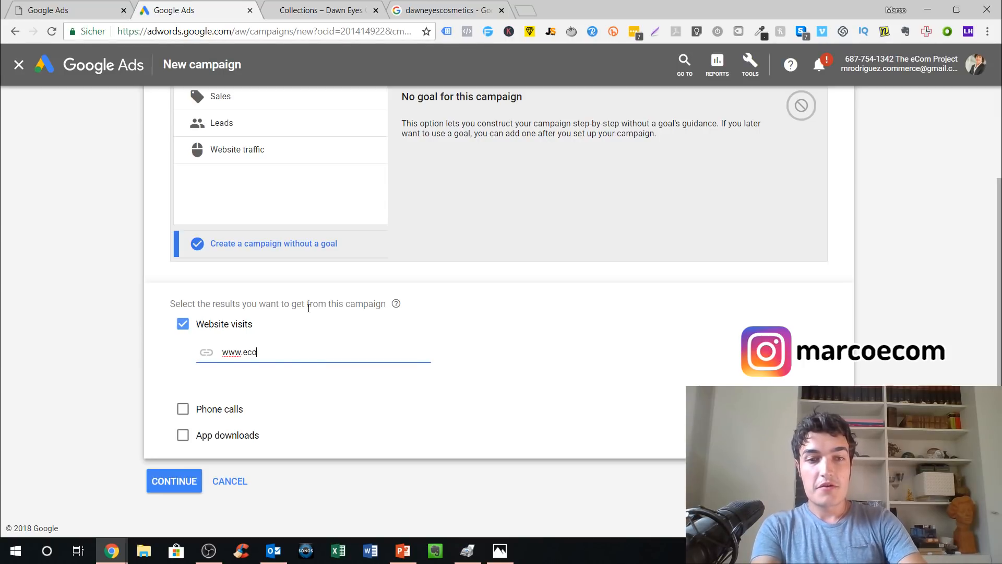
type("mppcacademy.com")
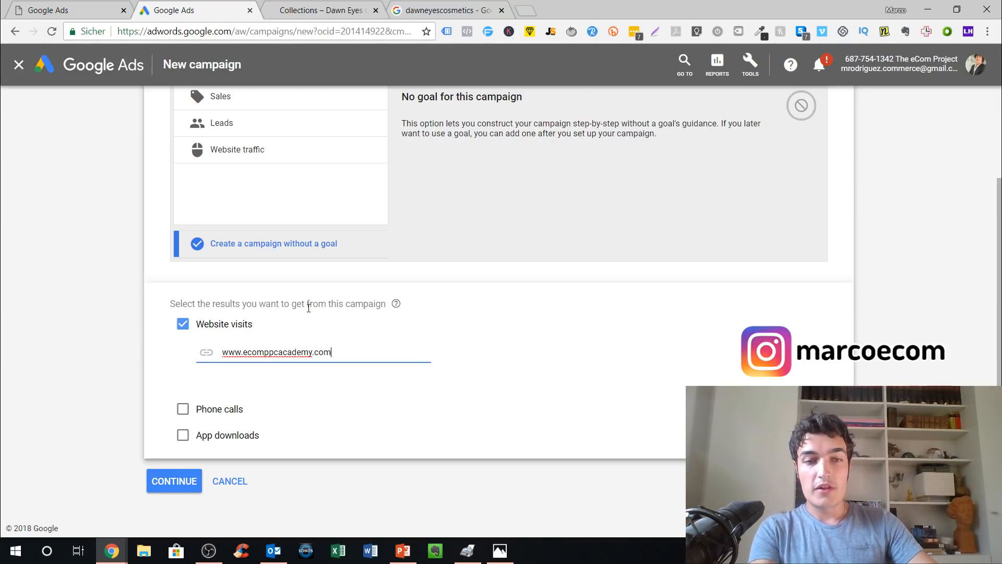
left_click(172, 481)
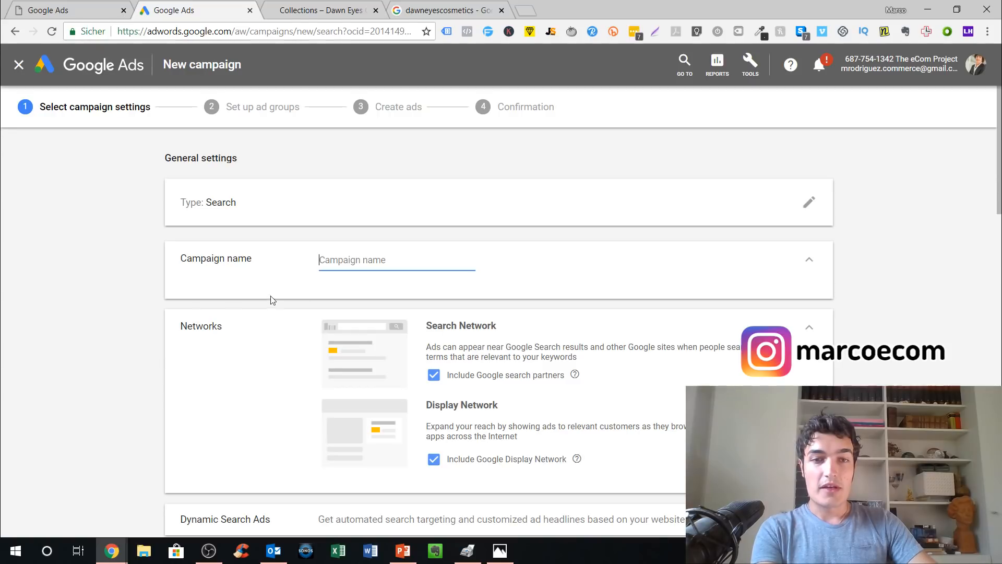
- Name the campaign "eCom PPC Branded Keywords"
type("eCom PPC")
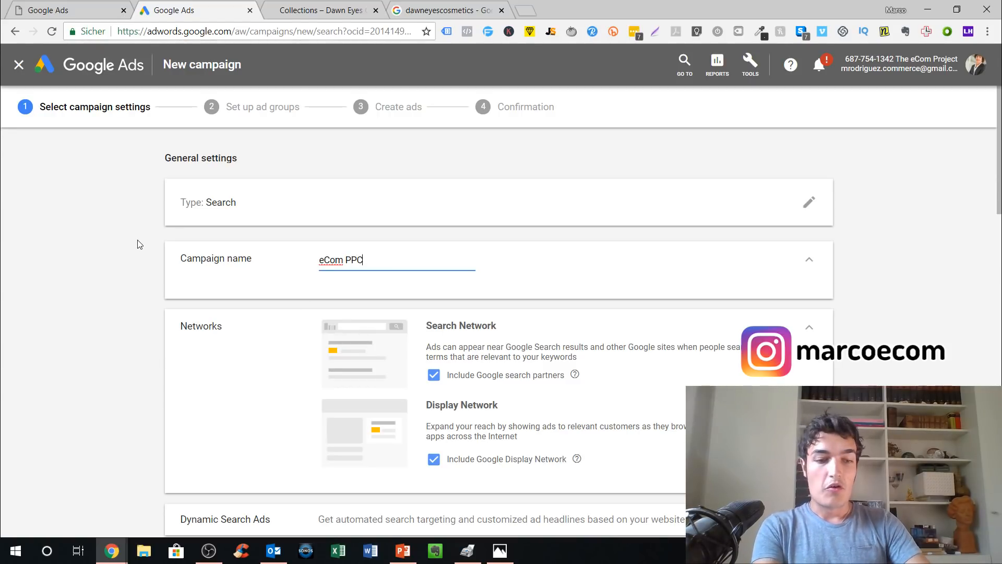
key("ctrl+a")
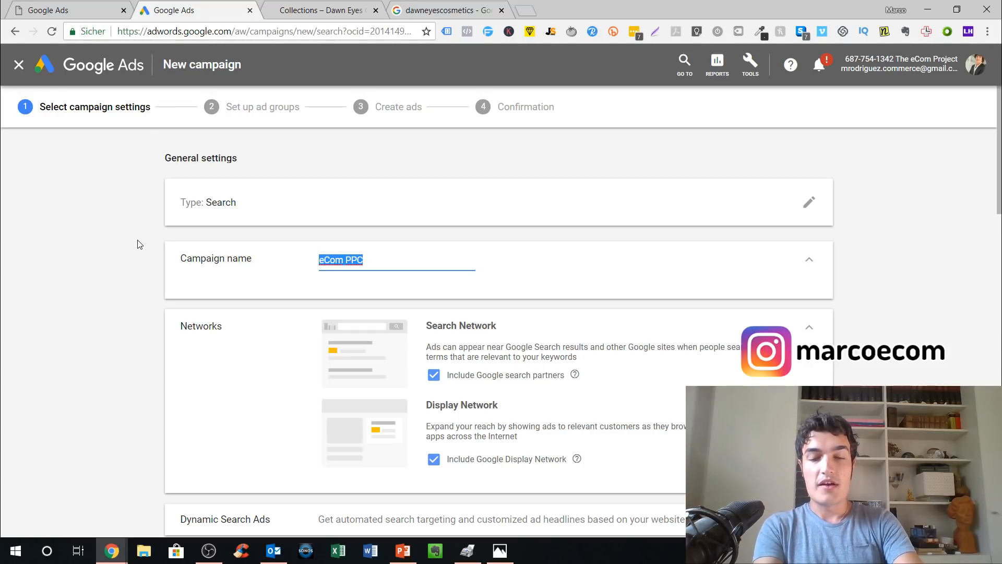
type("e")
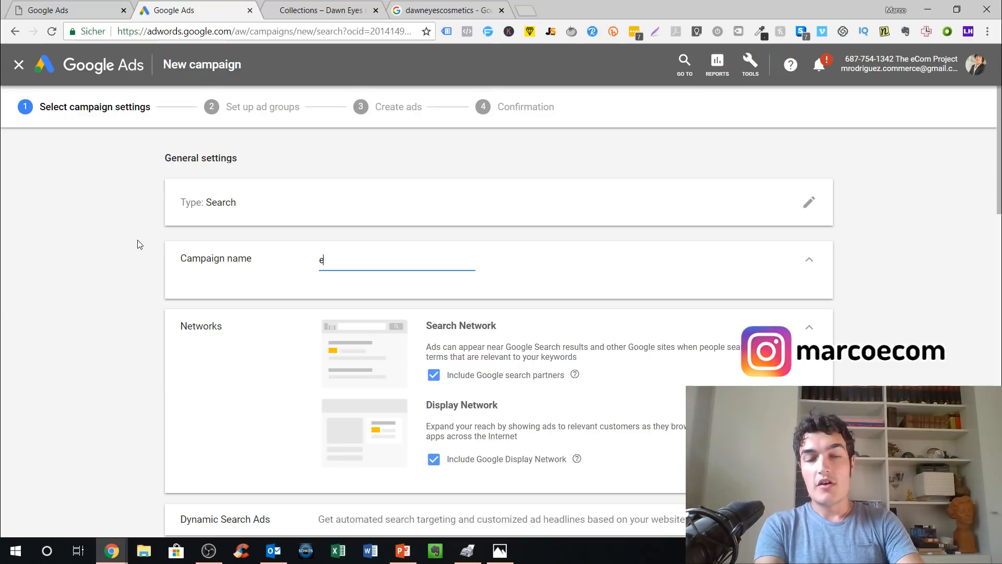
type("Com PPC ")
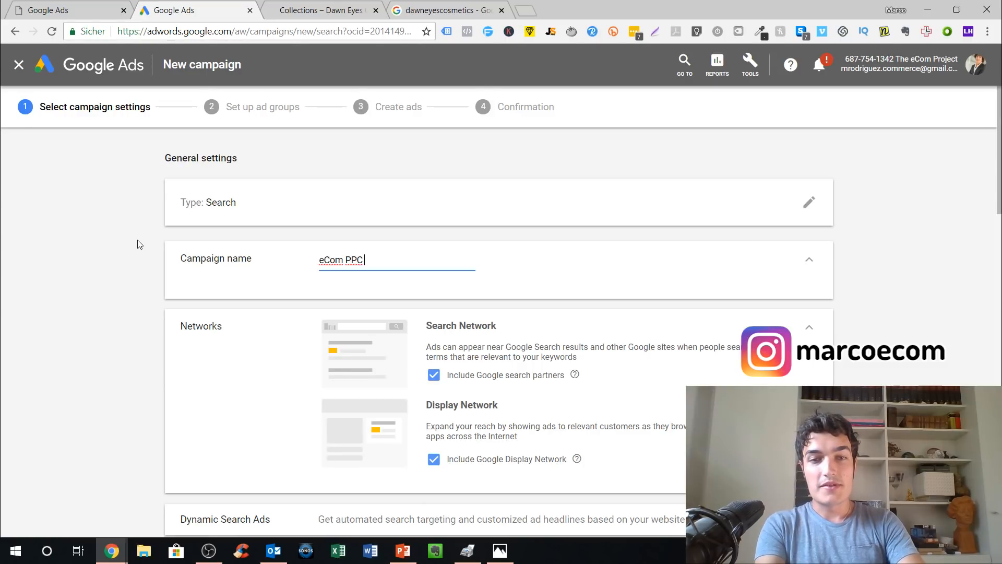
type("Brand")
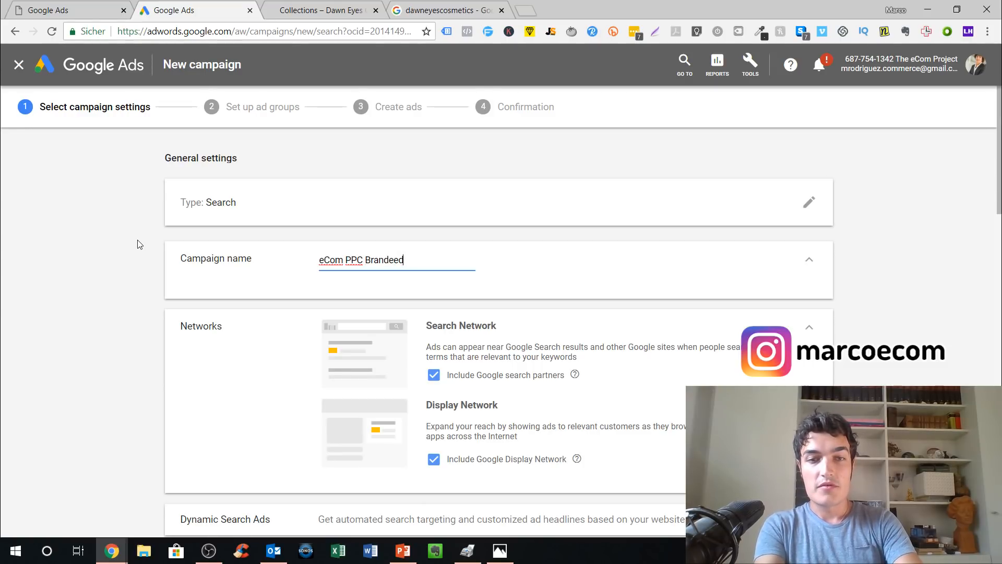
type("ed Keywords")
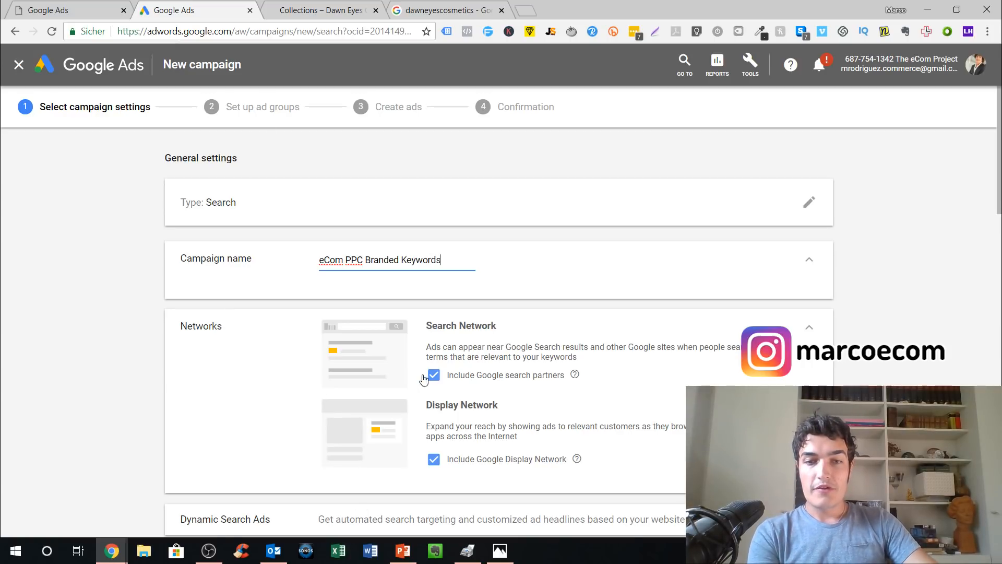
- Exclude the Google Display Network from the campaign and expand the Dynamic Search Ads settings
scroll(448, 383, "down", 2)
scroll(449, 384, "down", 2)
left_click(434, 296)
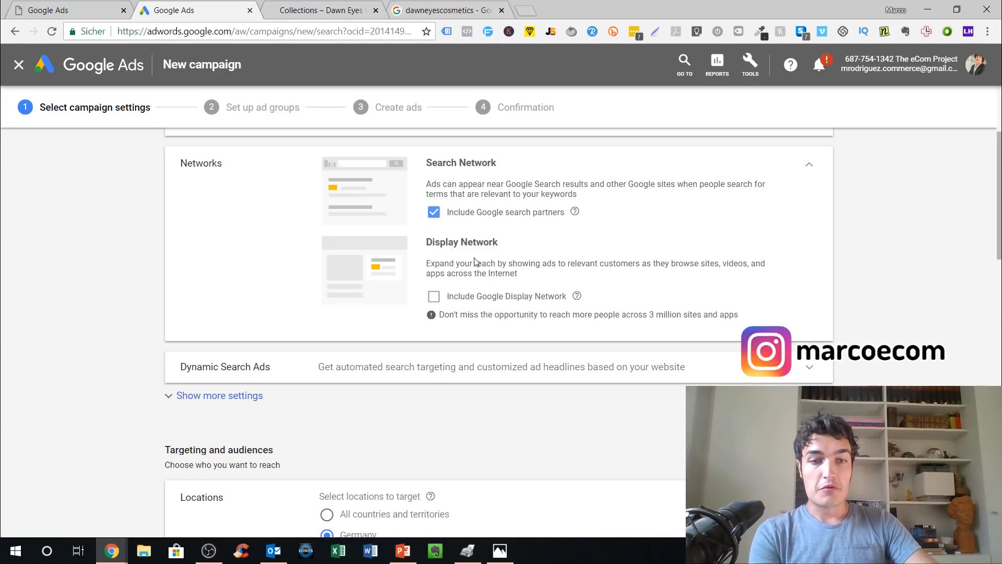
scroll(452, 268, "down", 3)
left_click(442, 208)
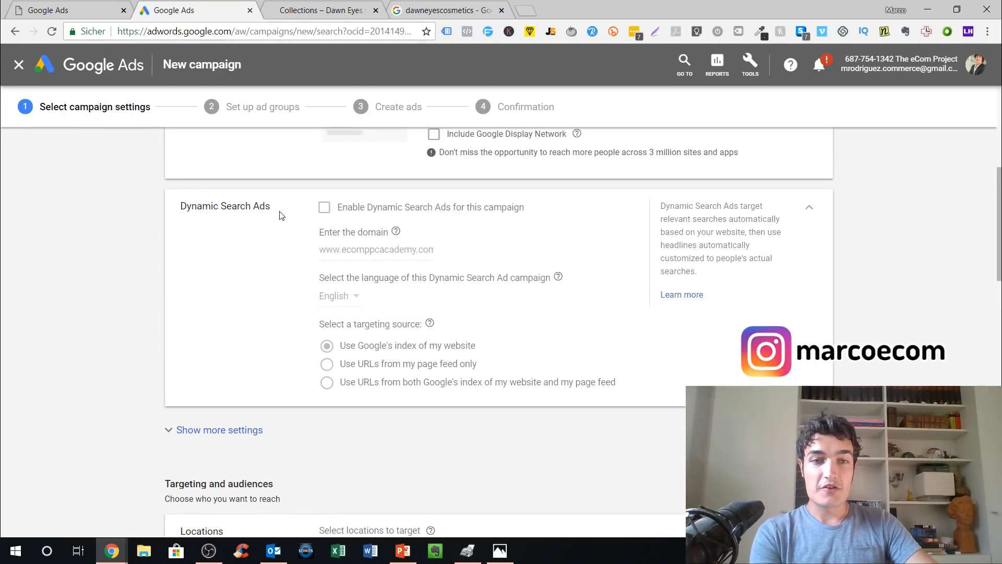
- Target all countries and territories with the campaign
scroll(226, 229, "down", 5)
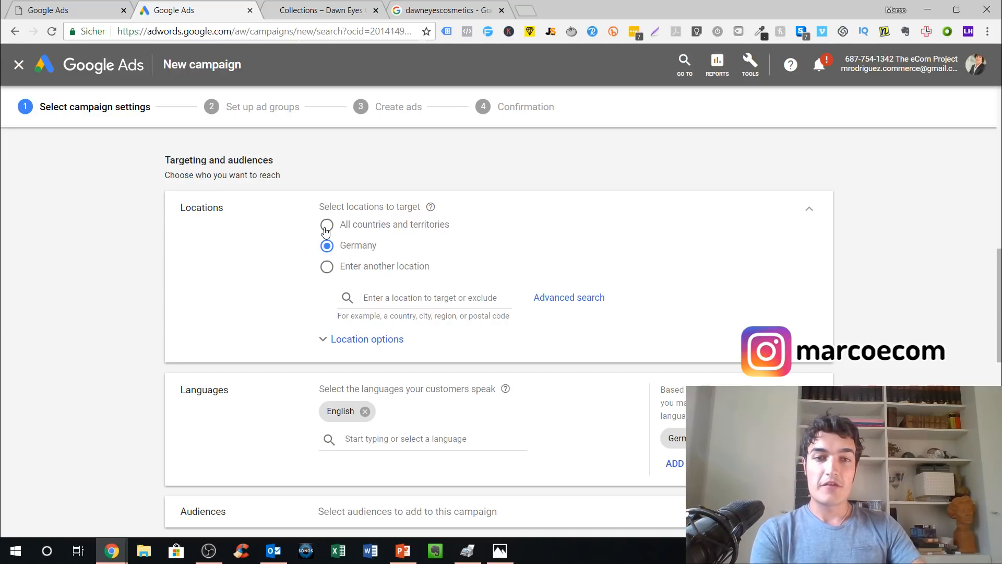
left_click(326, 230)
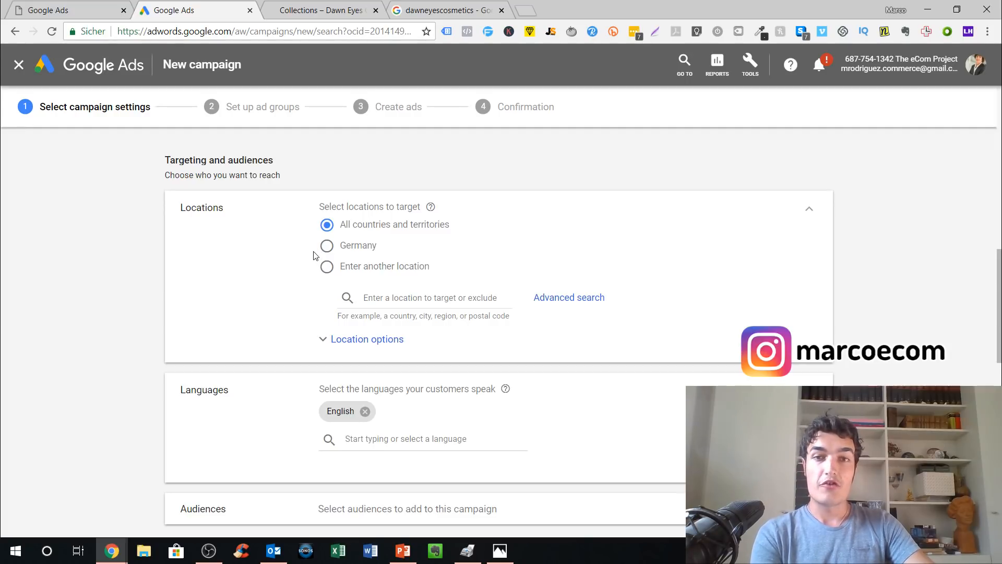
- Set the average daily budget to €3 and show its delivery method options
scroll(293, 340, "down", 3)
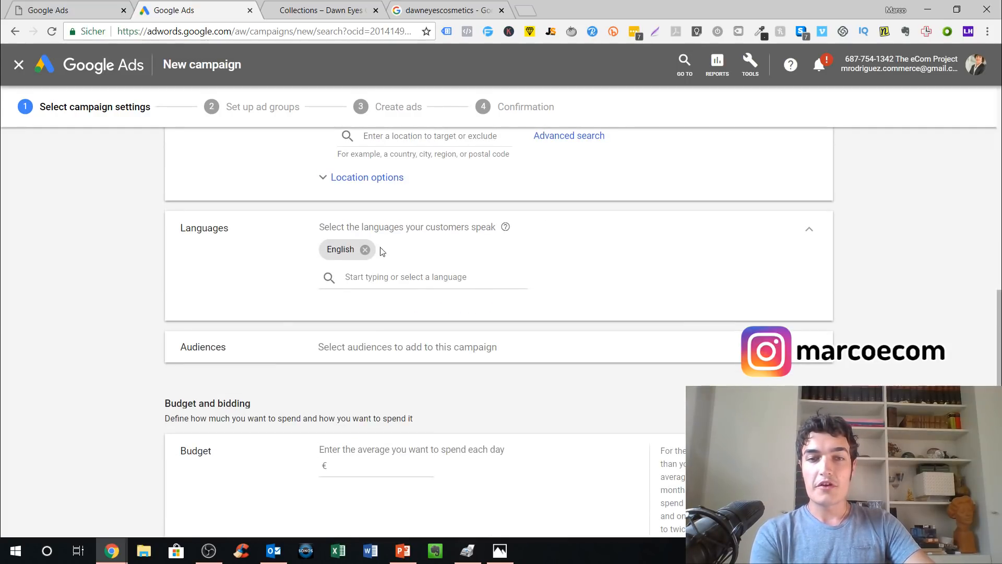
scroll(277, 290, "down", 2)
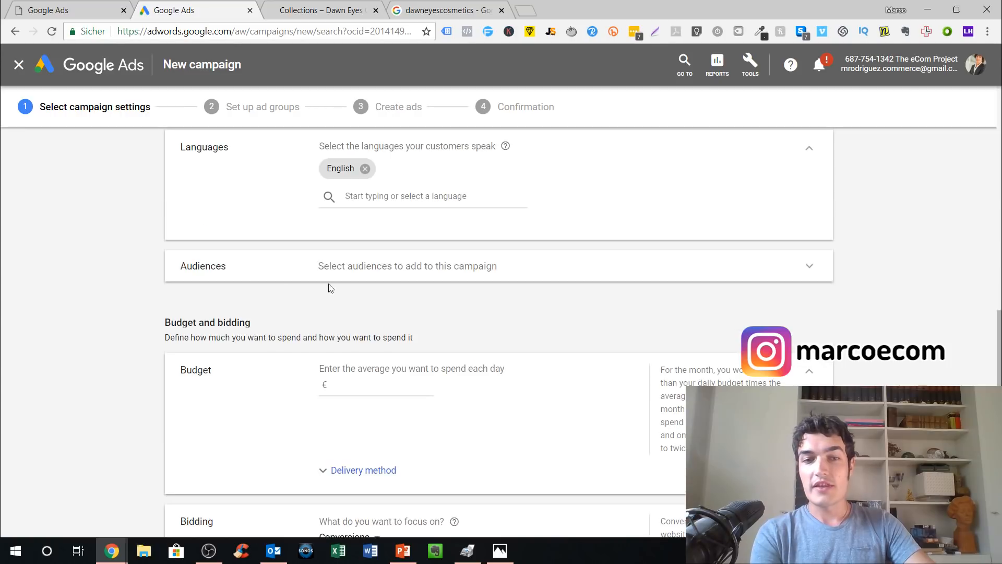
scroll(269, 304, "down", 3)
left_click(359, 229)
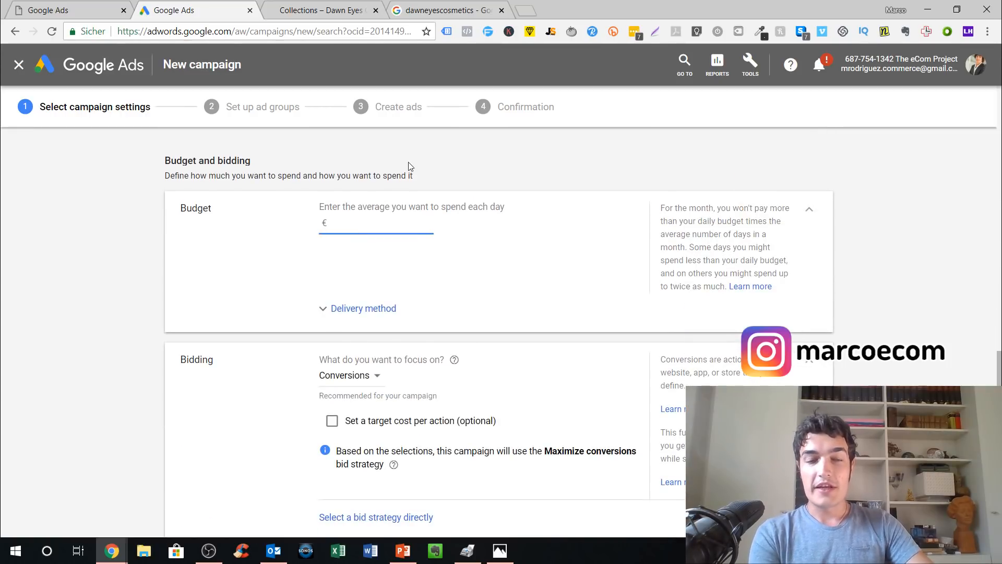
type("3")
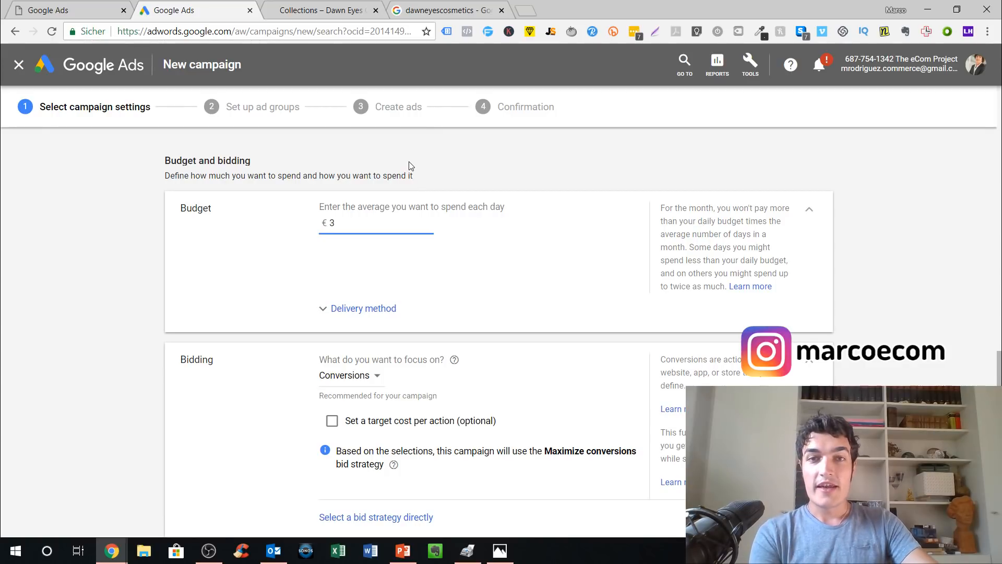
left_click(348, 309)
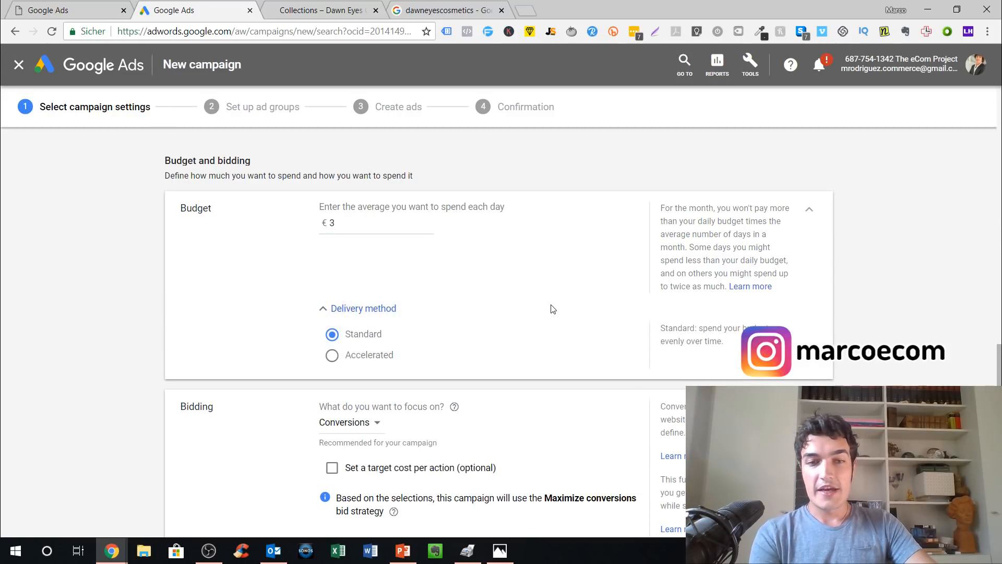
- Focus the bidding on Clicks with a maximum CPC bid limit of €0.50
scroll(541, 311, "down", 3)
left_click(355, 262)
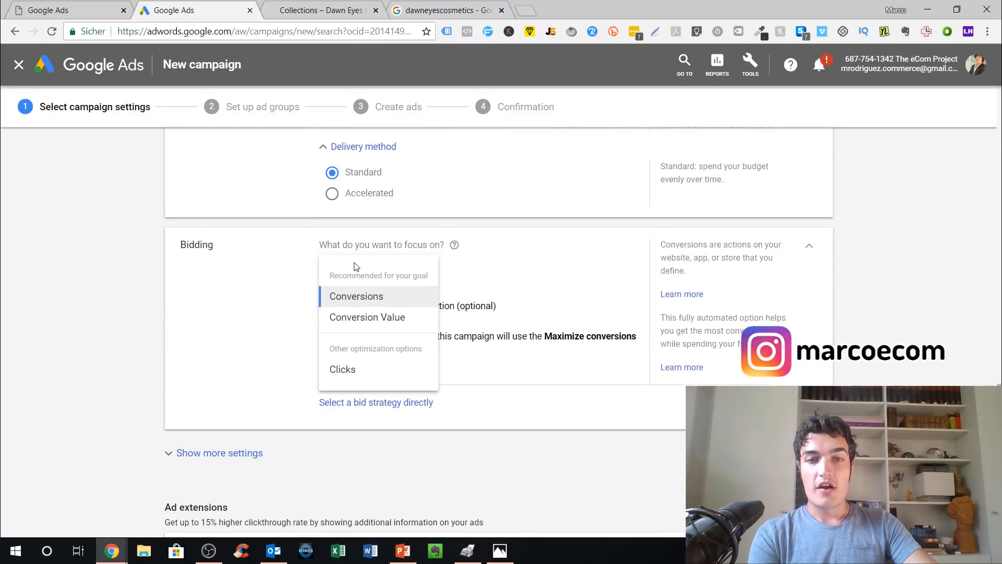
left_click(349, 368)
scroll(168, 342, "down", 3)
scroll(296, 241, "up", 2)
left_click(371, 238)
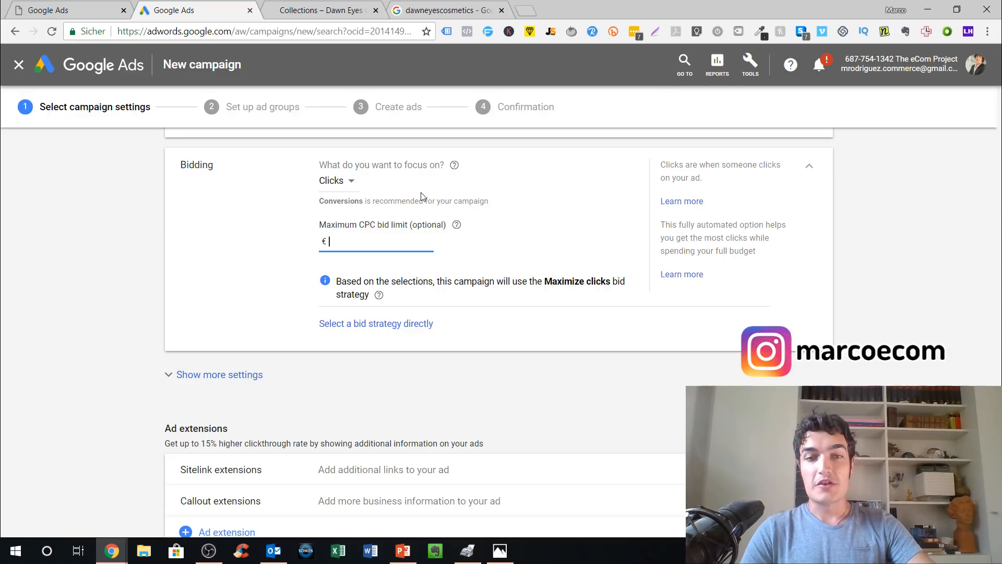
type("0.5")
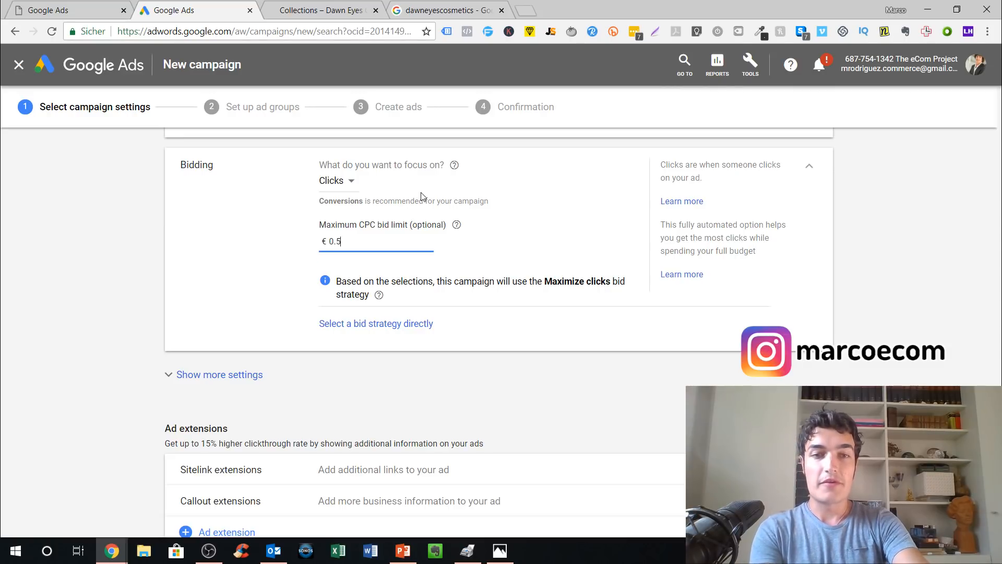
- Expand the additional settings for ad schedule and rotation, then save the campaign settings and continue to the ad groups
left_click(214, 384)
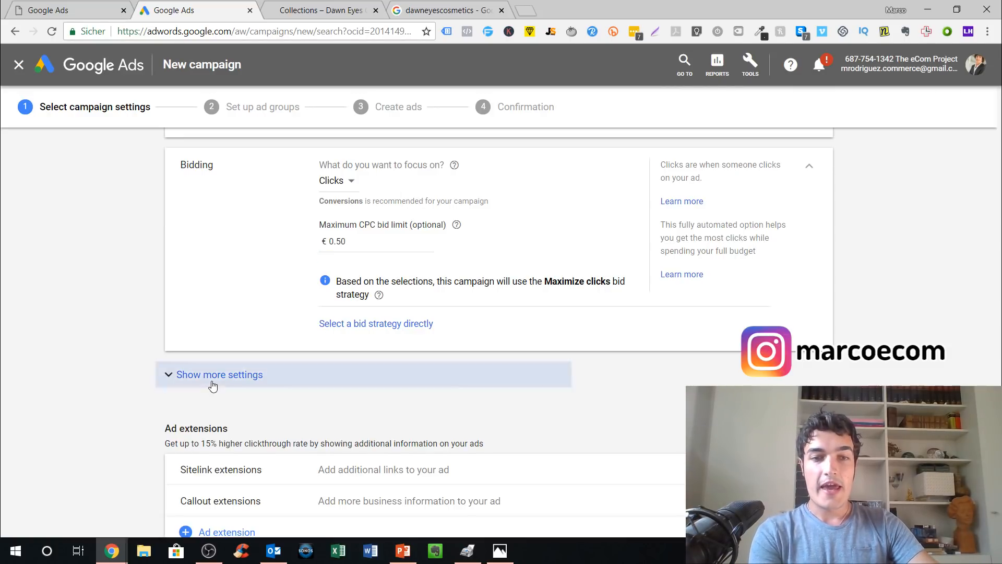
scroll(339, 391, "down", 3)
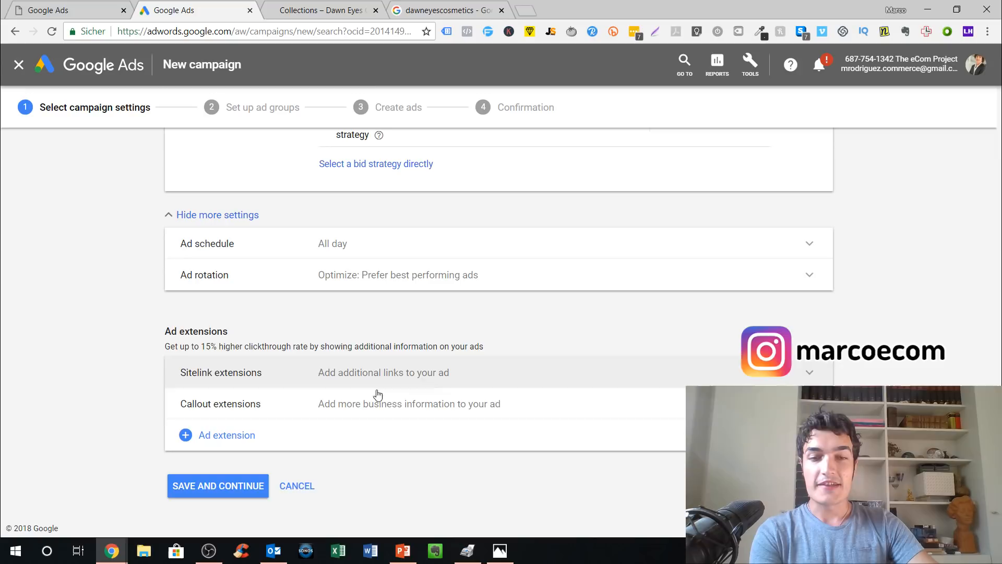
scroll(410, 358, "up", 1)
scroll(402, 418, "down", 1)
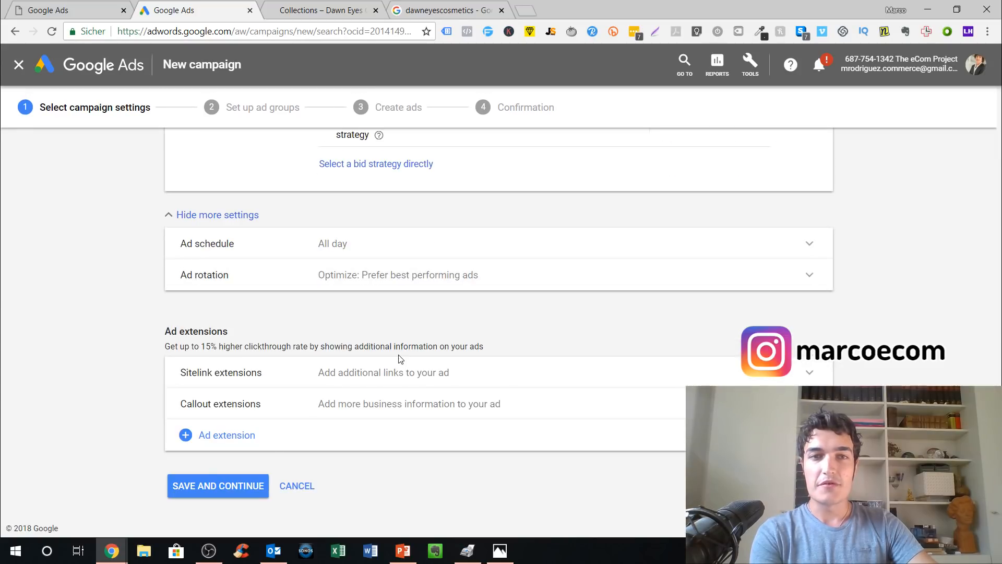
left_click(217, 485)
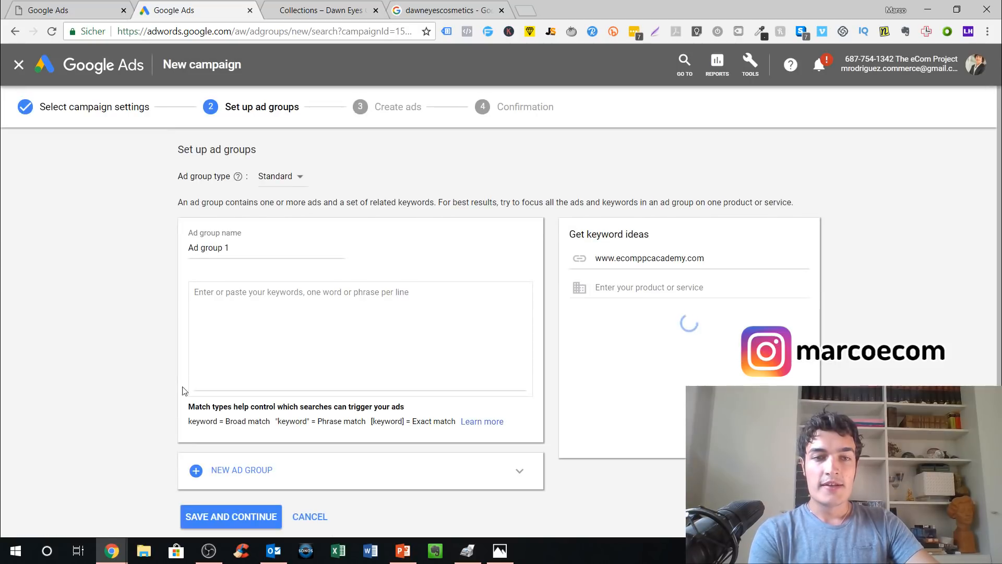
- Rename the first ad group to "eCom PPC Branded Keywords"
triple_click(225, 247)
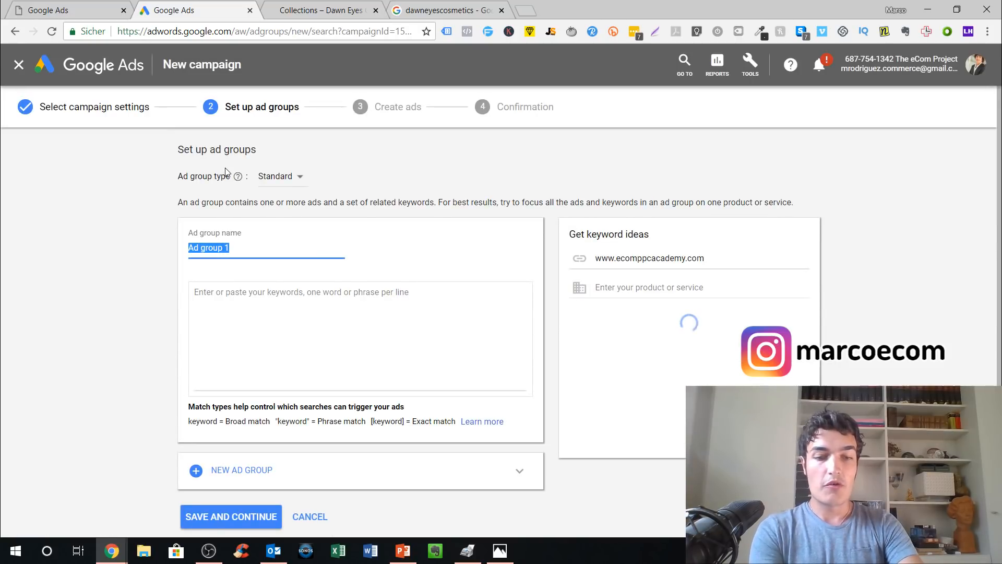
key("BackSpace")
type("eCom P")
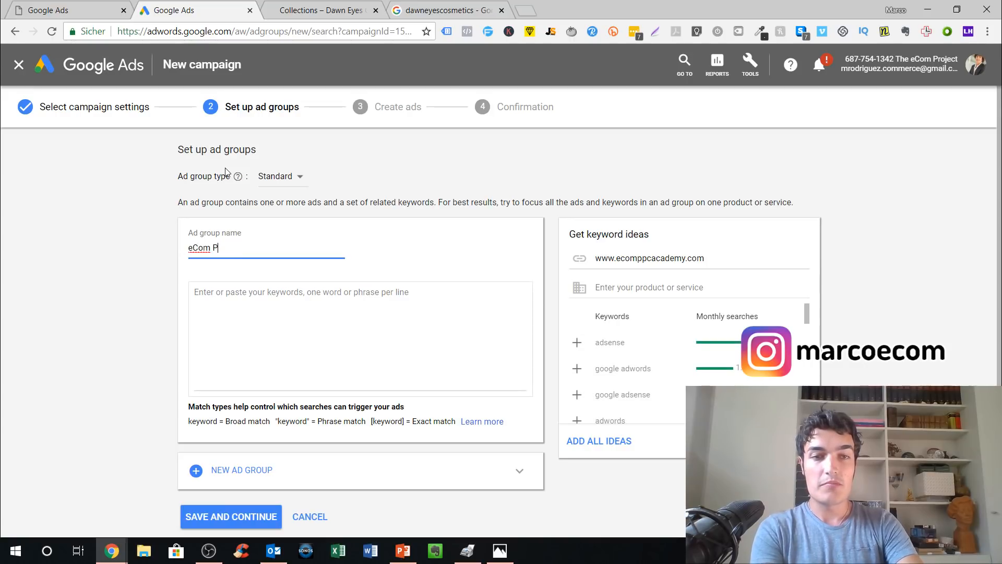
type("PC Branded Keywords")
- Add the keyword "+ecom +ppc +academy" to the ad group
key("Tab")
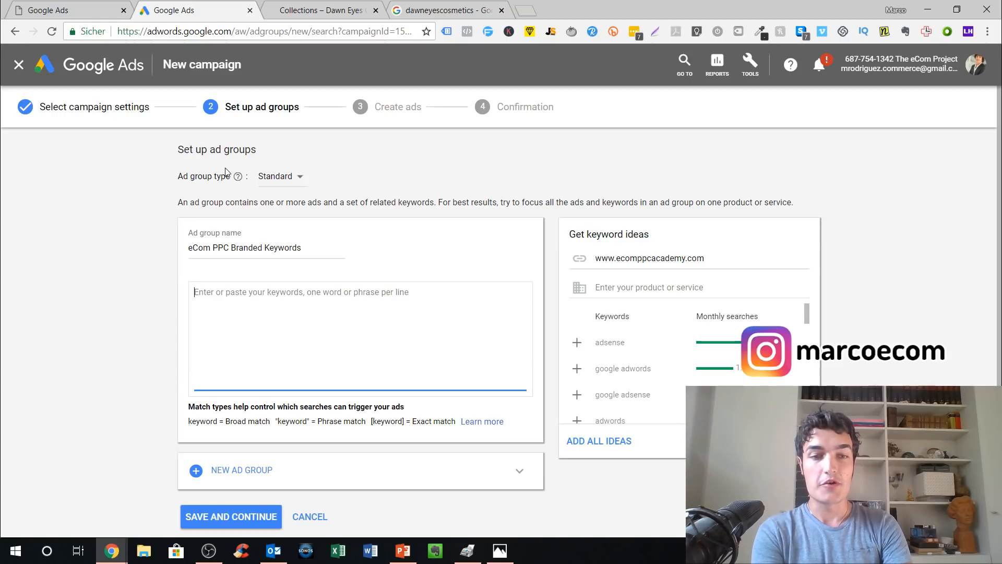
type("+ecom +ppc +academy")
key("Return")
type("eco")
key("BackSpace")
key("BackSpace")
key("BackSpace")
type("ecomppc")
key("BackSpace")
key("BackSpace")
key("BackSpace")
key("BackSpace")
key("BackSpace")
key("BackSpace")
key("BackSpace")
- Add the single-word keyword "+ecomppcacademy" on the second line, followed by a blank line
type("+ecomppcacademy")
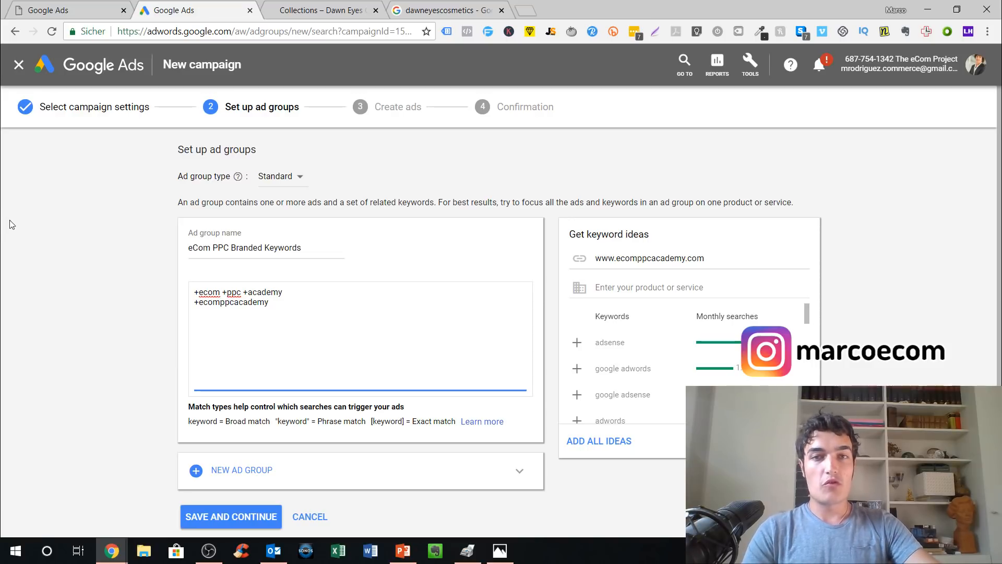
key("Return")
key("Return")
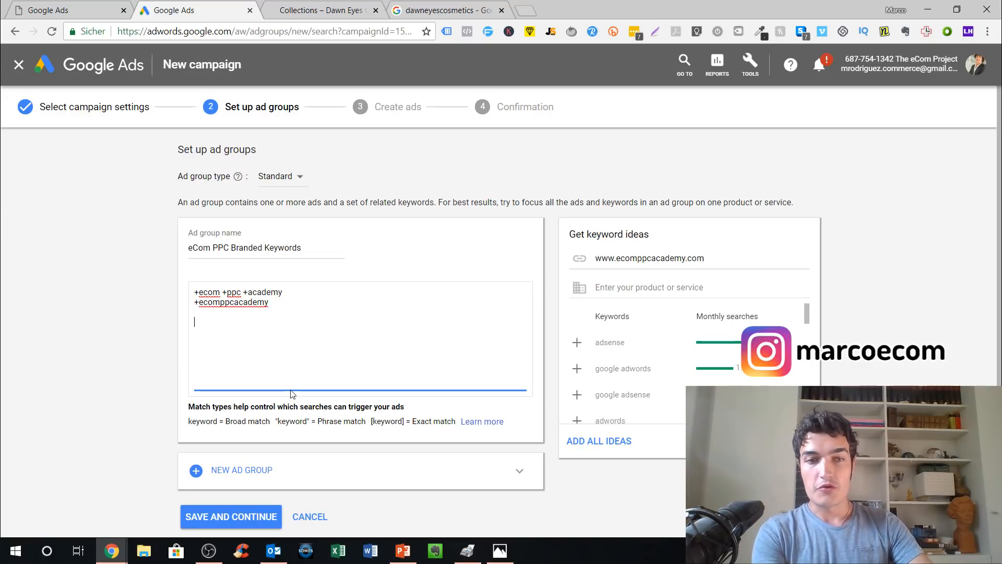
type("+the +best +")
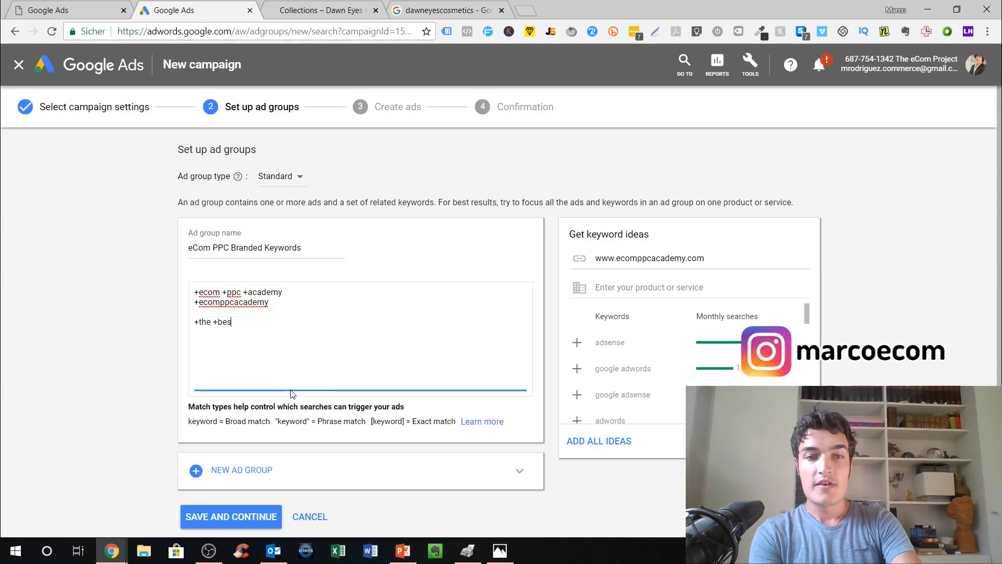
key("BackSpace")
key("BackSpace")
key("BackSpace")
key("BackSpace")
key("BackSpace")
key("BackSpace")
key("BackSpace")
key("BackSpace")
key("BackSpace")
key("BackSpace")
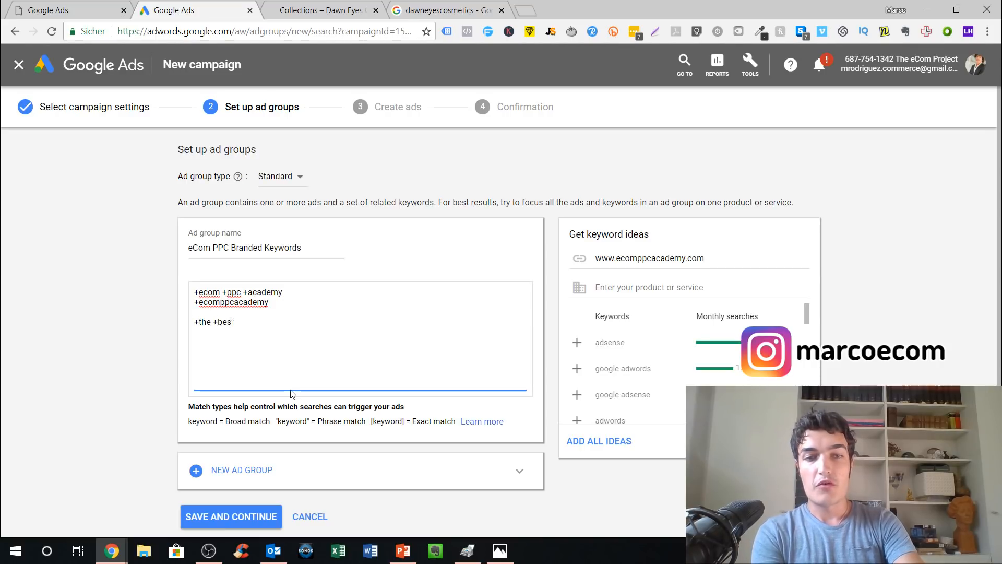
- Add "the best fishing store" in quotation marks as a phrase match example and highlight its words
type("\"the best ")
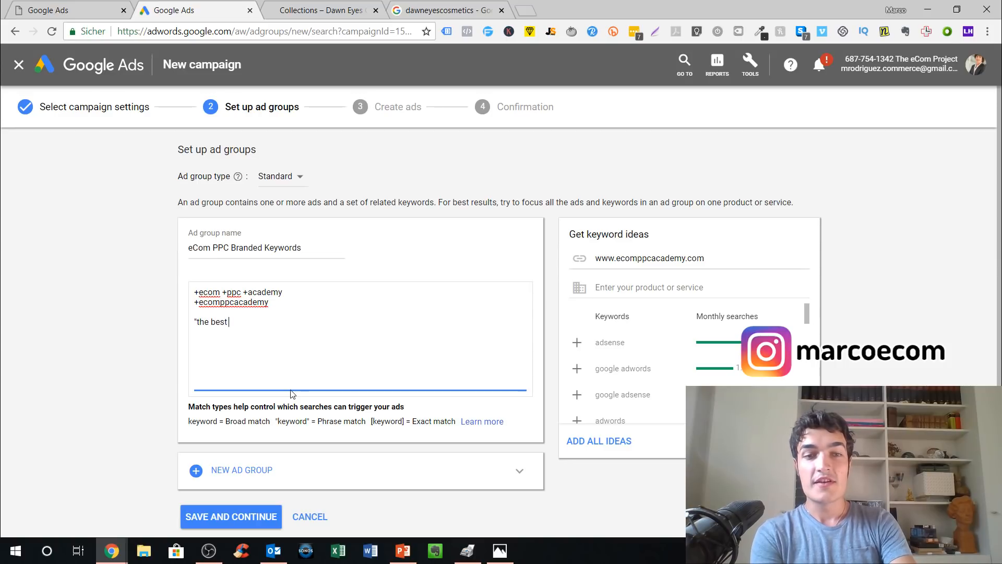
type("fishing store\"")
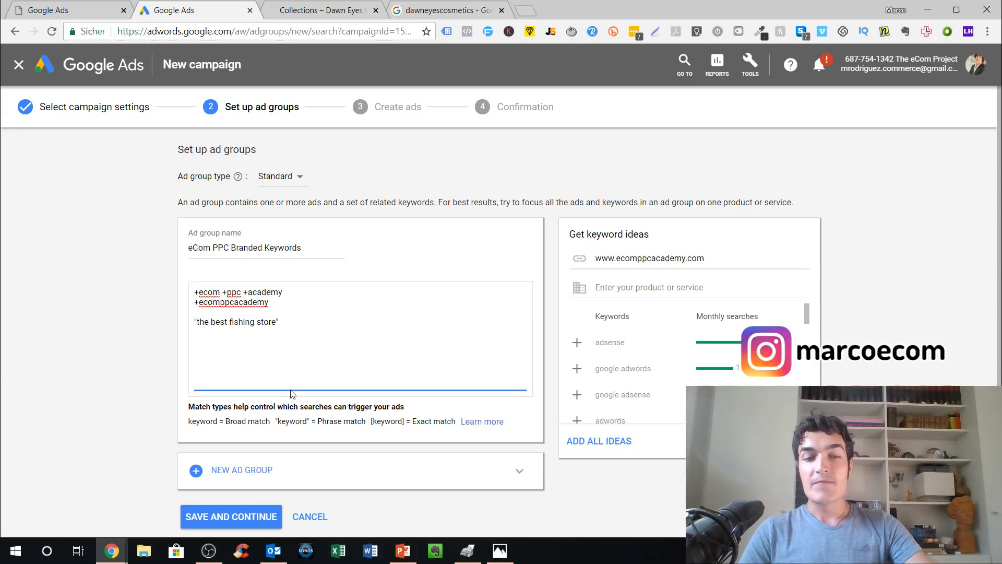
left_click_drag(197, 323, 277, 324)
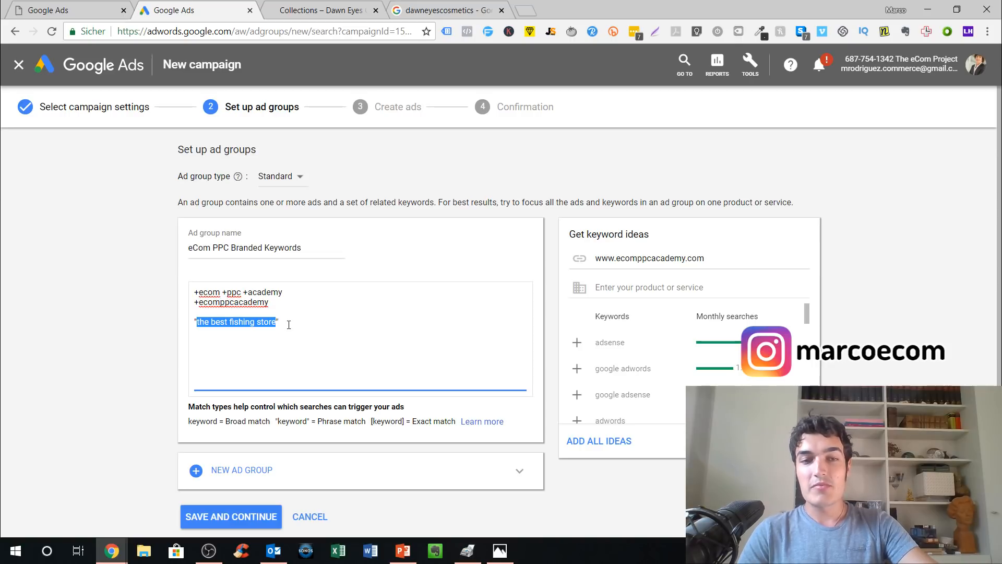
- Add the broad match keyword lefolia below the fishing store phrase, separated by a blank line
left_click(289, 325)
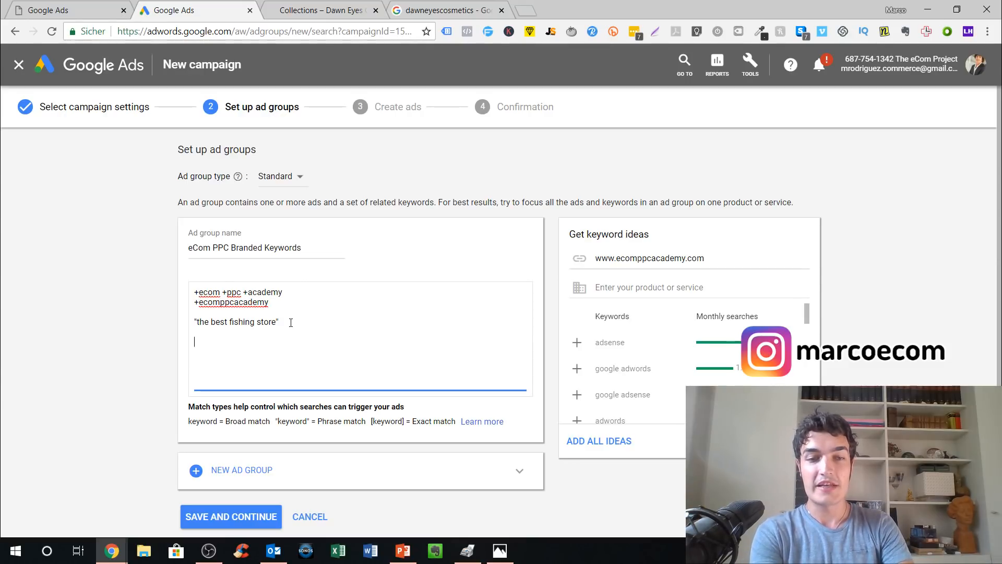
key("Return")
key("Return")
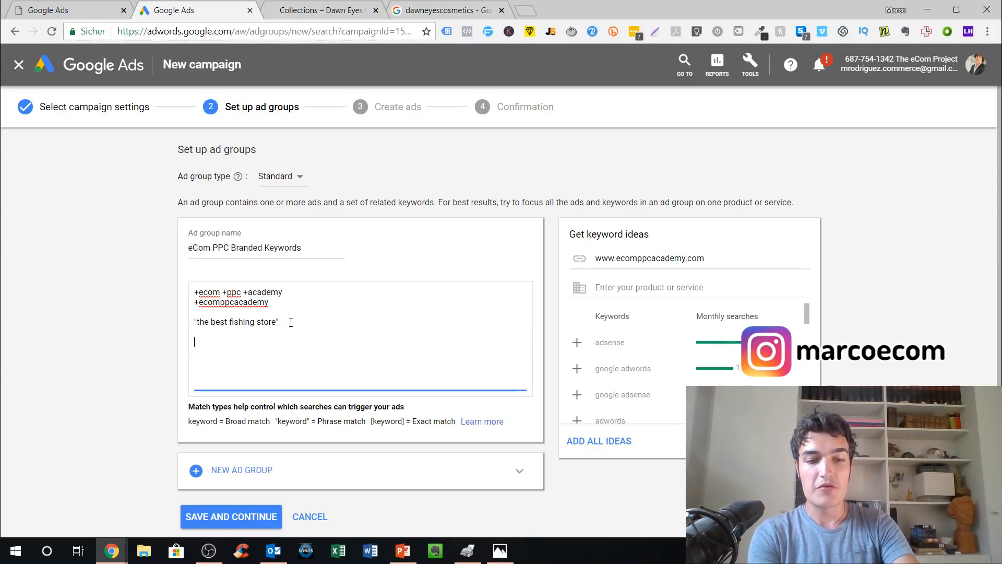
type("lefo")
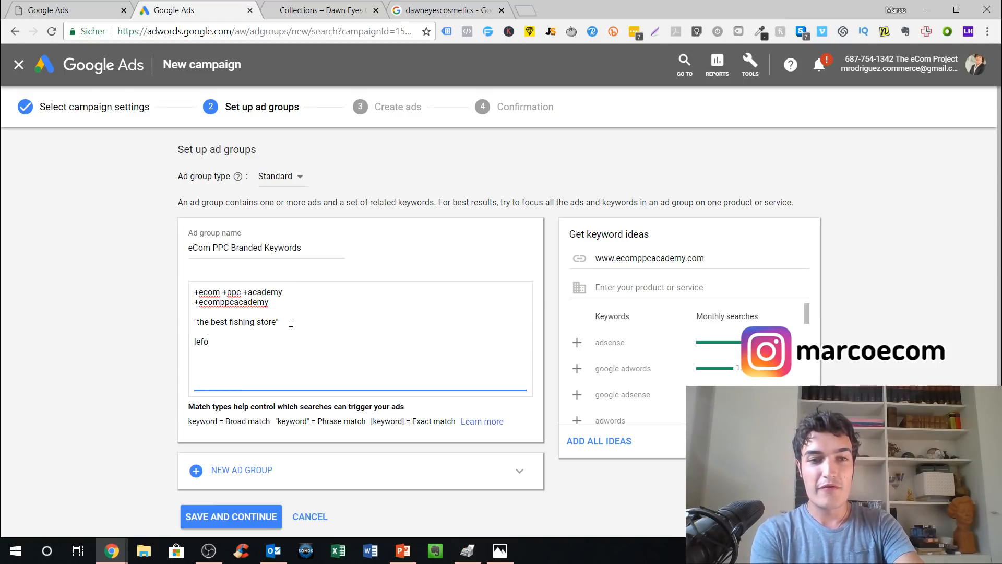
type("plia")
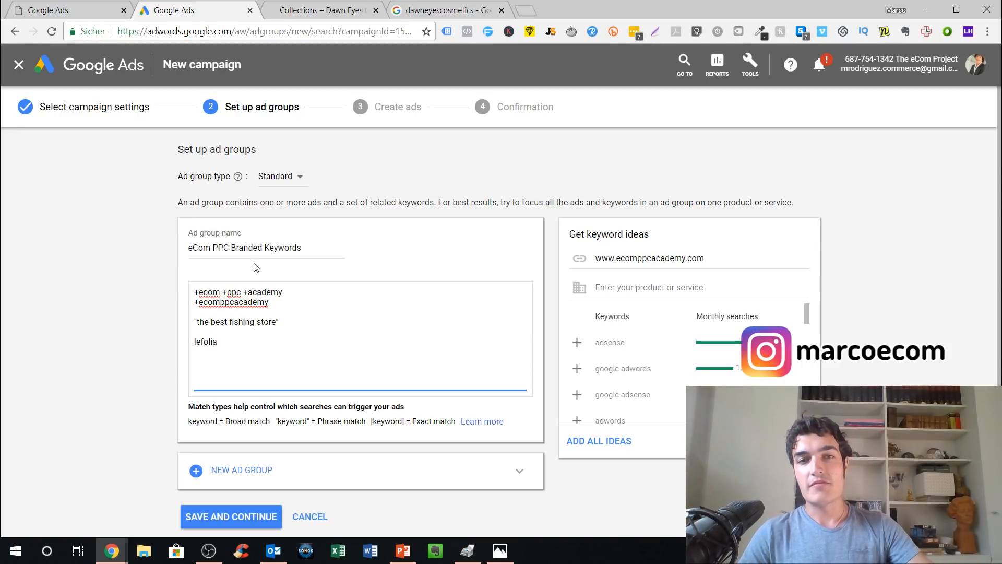
scroll(22, 384, "down", 1)
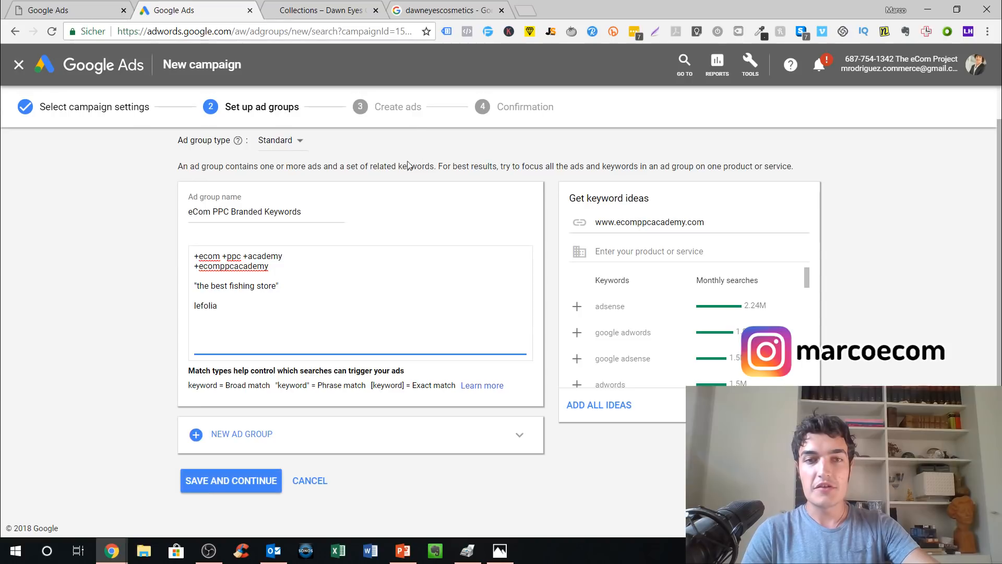
left_click_drag(375, 109, 423, 111)
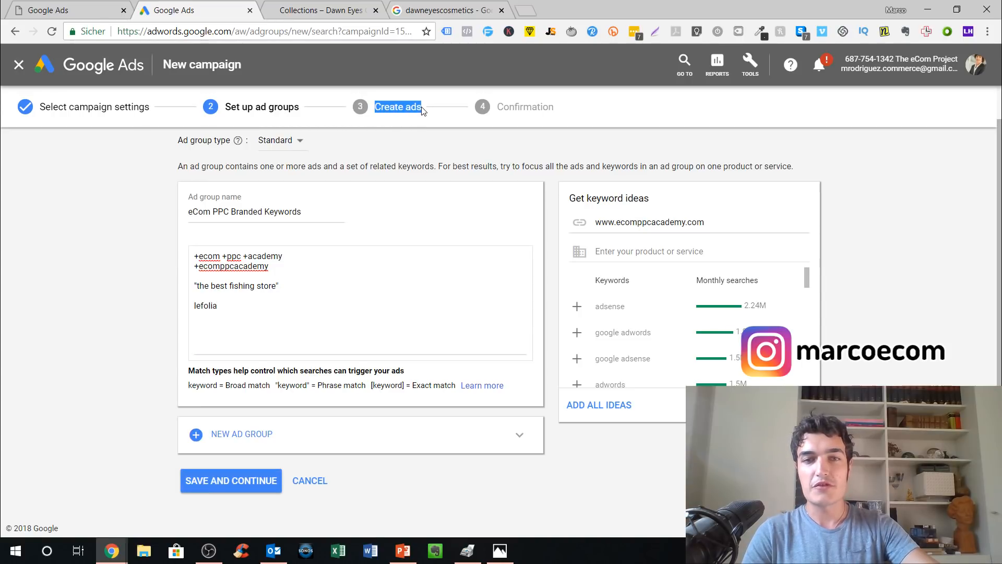